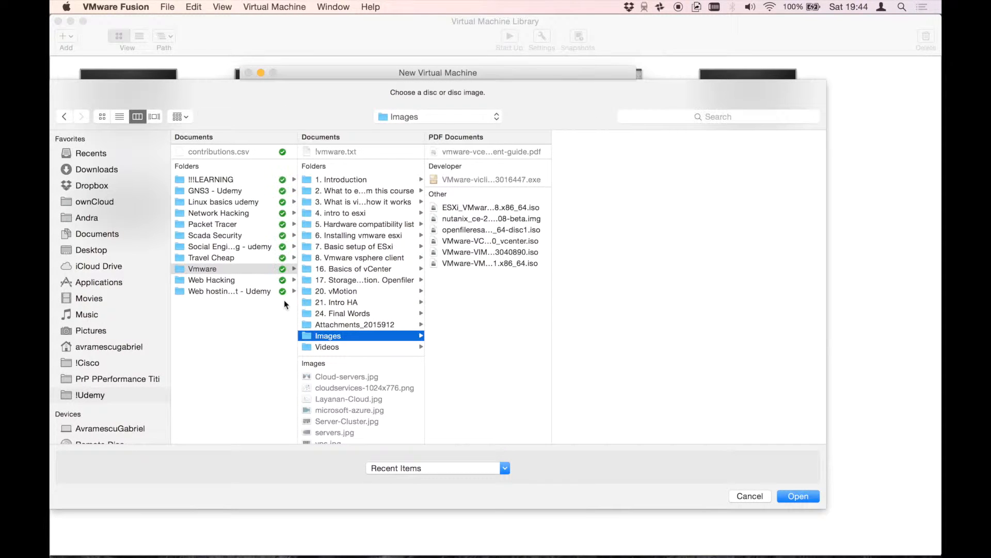
# - Choose openfileresa-2.99.1-x86_64-disc1.iso from Downloads as the new virtual machine's installation image
pyautogui.click(87, 171)
pyautogui.click(234, 232)
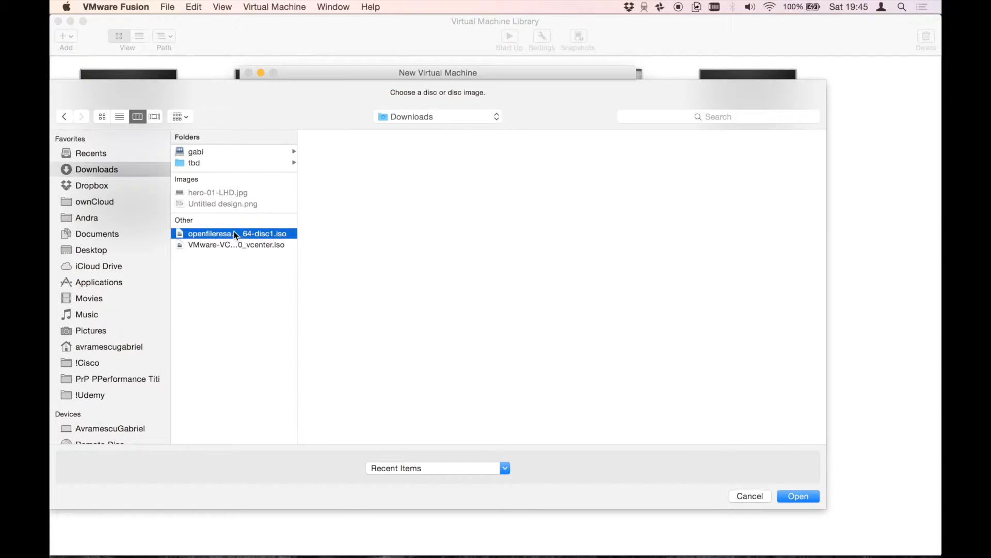
pyautogui.click(797, 496)
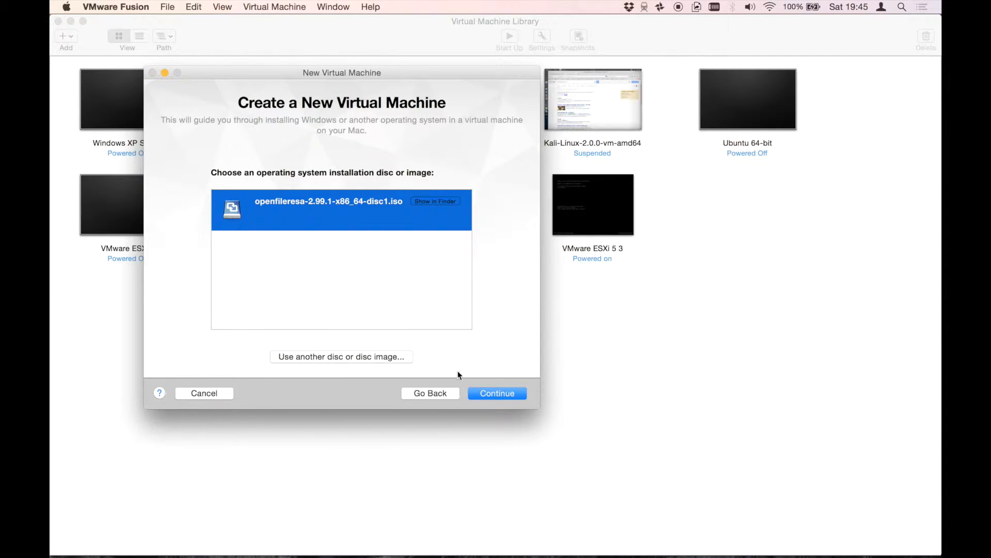
pyautogui.click(488, 393)
# - Keep Other Linux 3.x kernel as the guest operating system and save the virtual machine for customization as Openfiler.vmwarevm
pyautogui.scroll(-2, 475, 295)
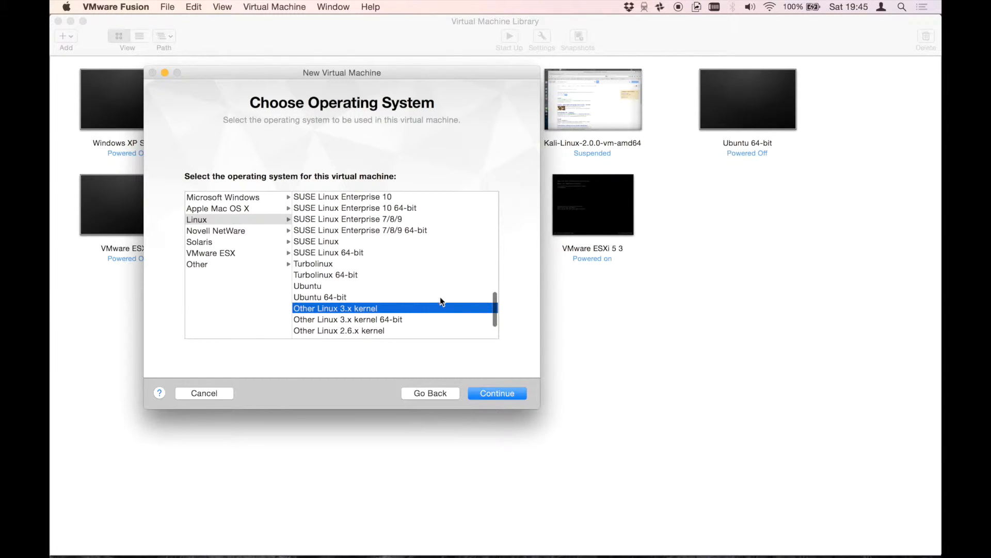
pyautogui.click(516, 395)
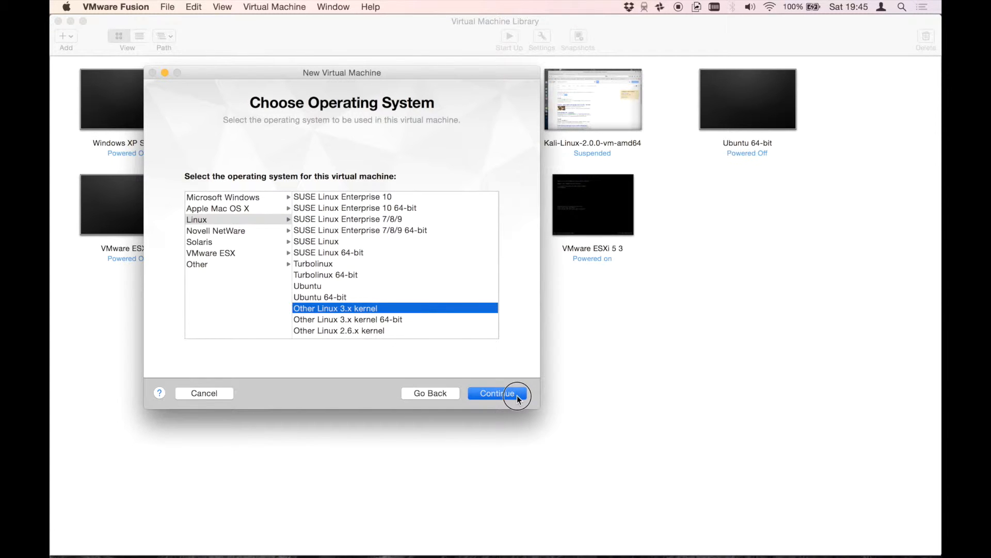
pyautogui.click(369, 356)
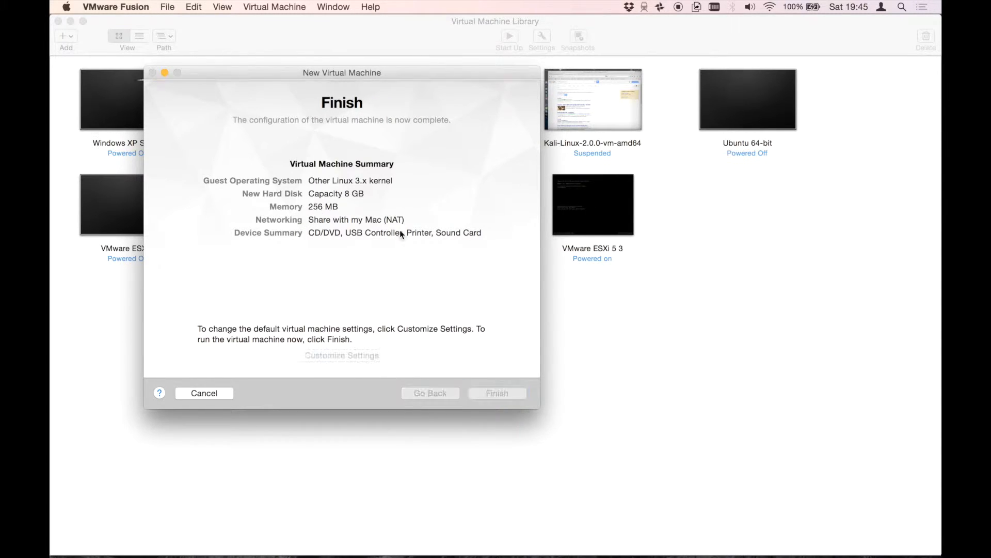
pyautogui.write('Openfiler.vmwarevm')
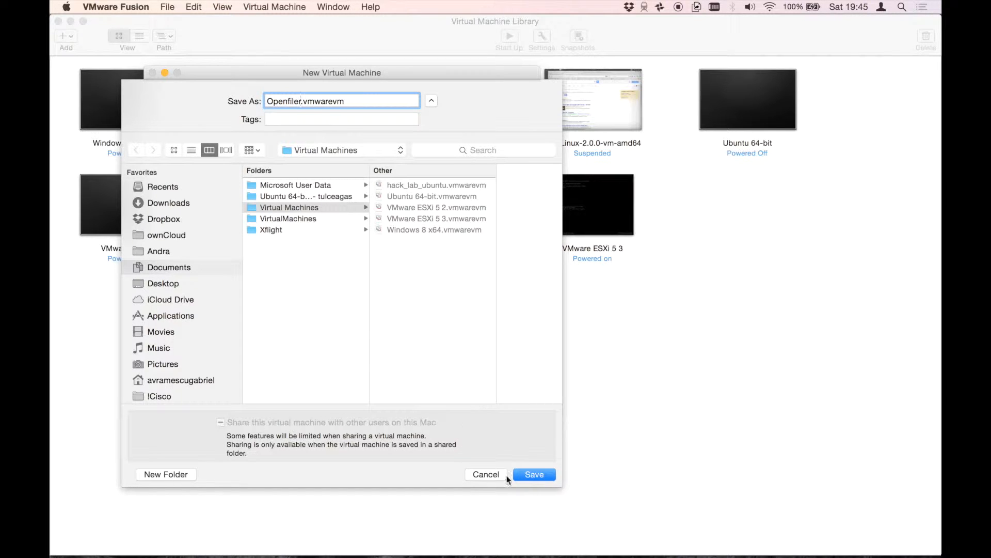
pyautogui.click(526, 476)
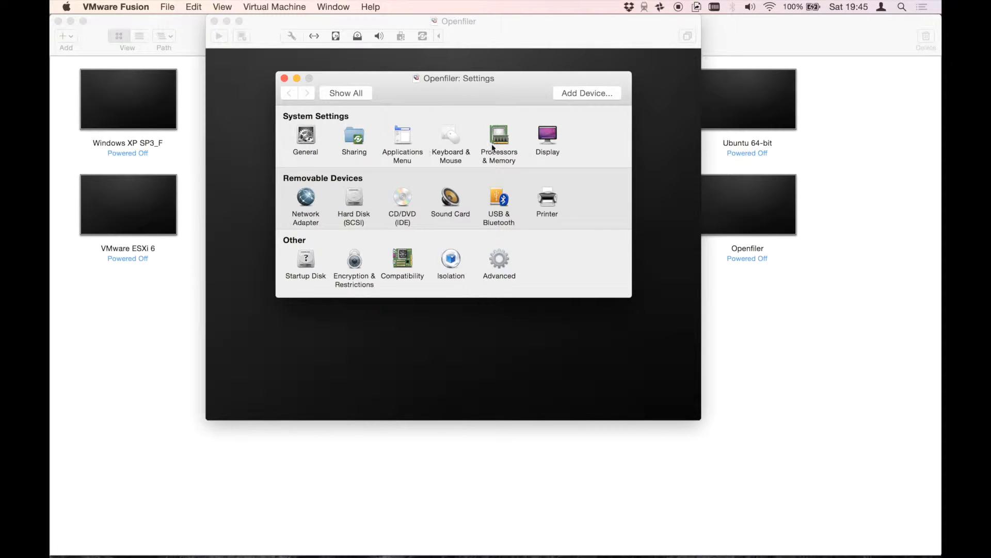
# - Set the Openfiler virtual machine's memory to 512 MB
pyautogui.click(500, 137)
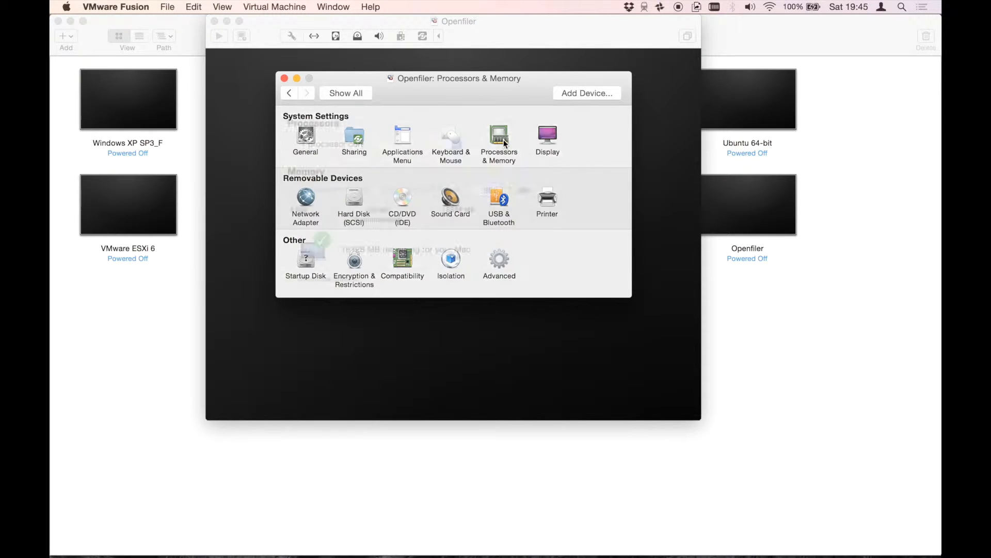
pyautogui.click(495, 192)
pyautogui.write('512')
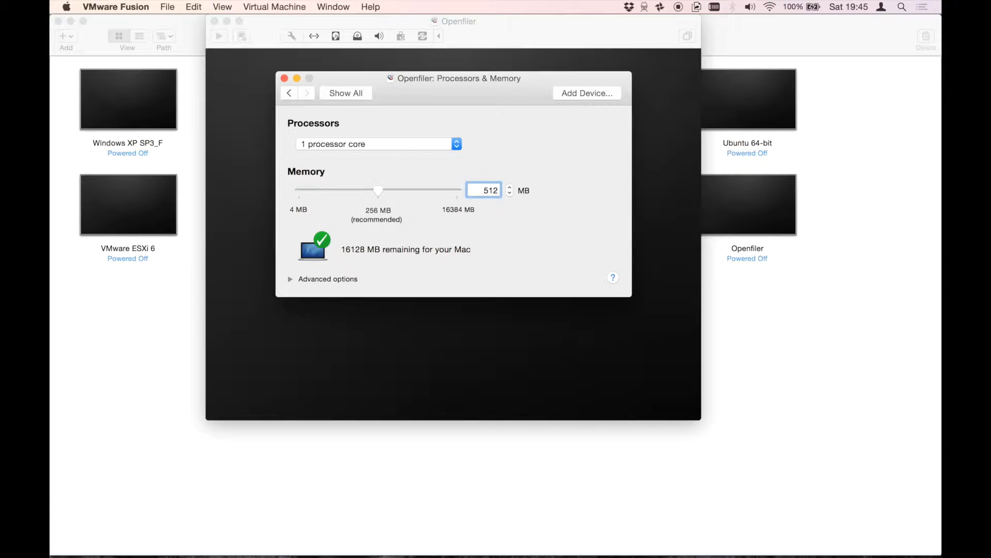
pyautogui.press('Return')
# - Resize the virtual machine's SCSI hard disk to 40 GB, apply the change and close the settings
pyautogui.click(286, 93)
pyautogui.click(354, 199)
pyautogui.doubleClick(575, 147)
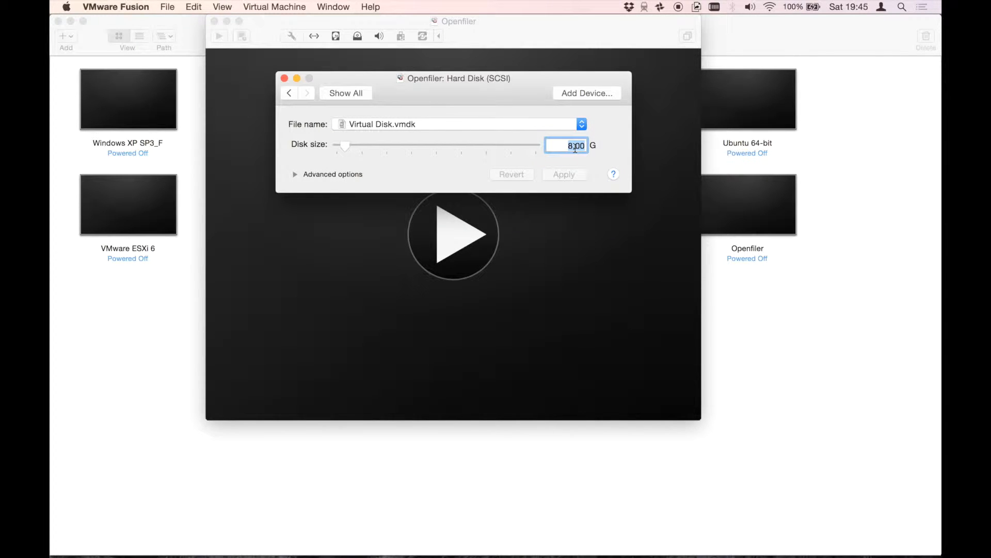
pyautogui.write('40')
pyautogui.click(565, 176)
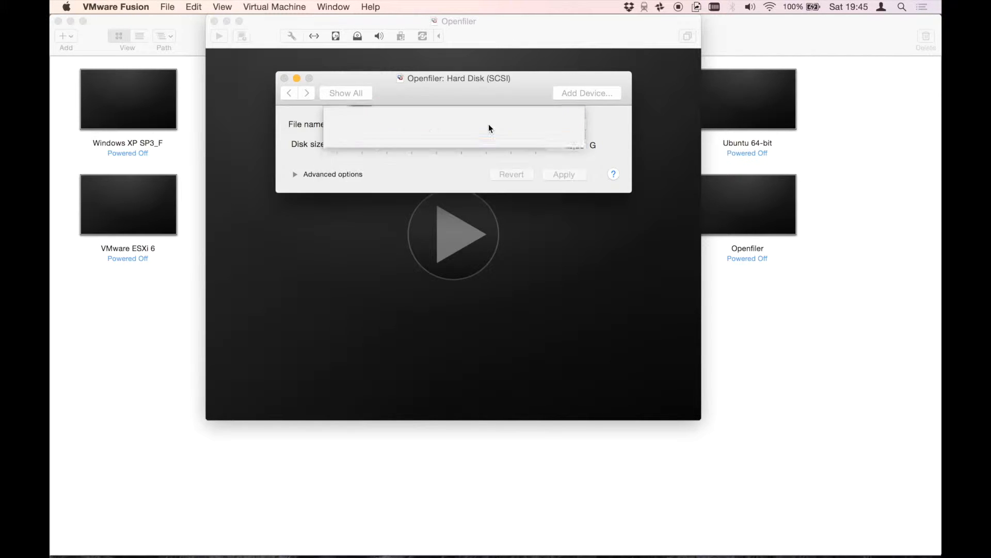
pyautogui.click(283, 78)
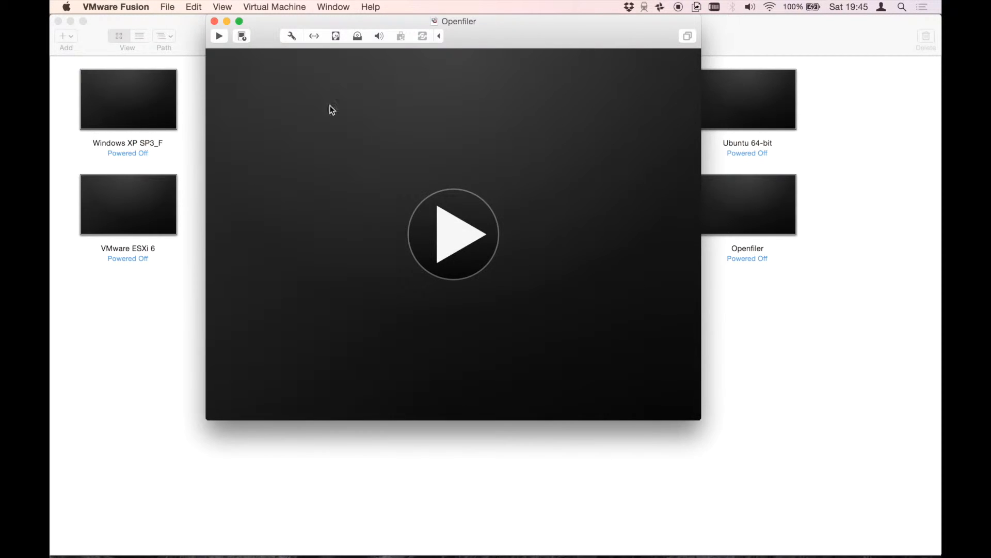
# - Power on the Openfiler virtual machine, start the graphical installation and keep the U.S. English keyboard
pyautogui.click(476, 234)
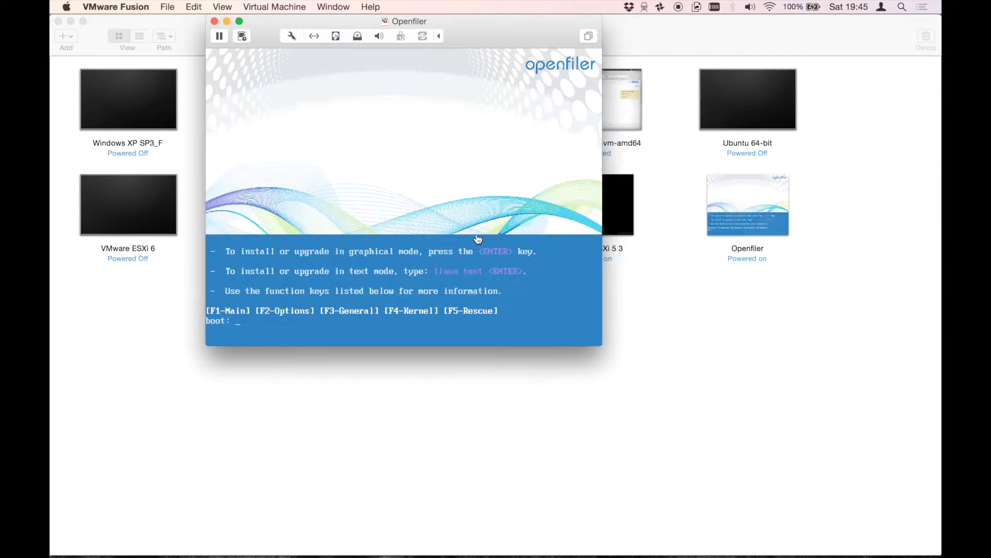
pyautogui.click(478, 238)
pyautogui.press('Return')
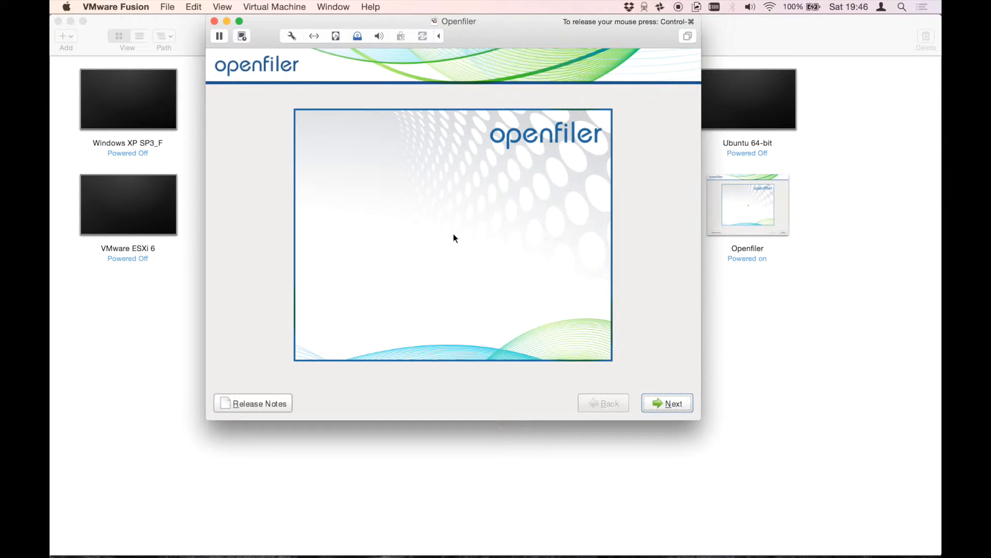
pyautogui.click(672, 411)
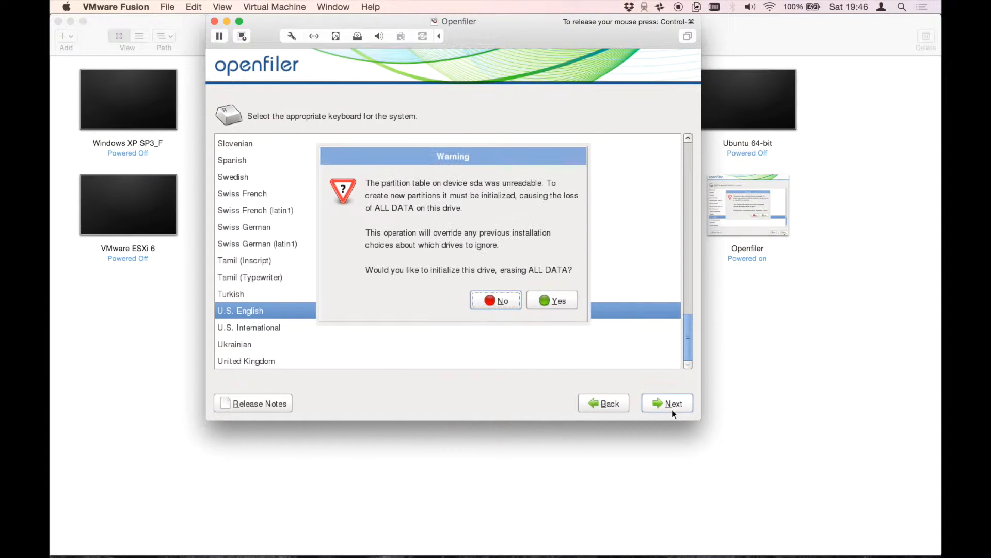
# - Initialize drive sda and replace all its partitions with the default layout, allowing the partition table to be written immediately
pyautogui.click(543, 299)
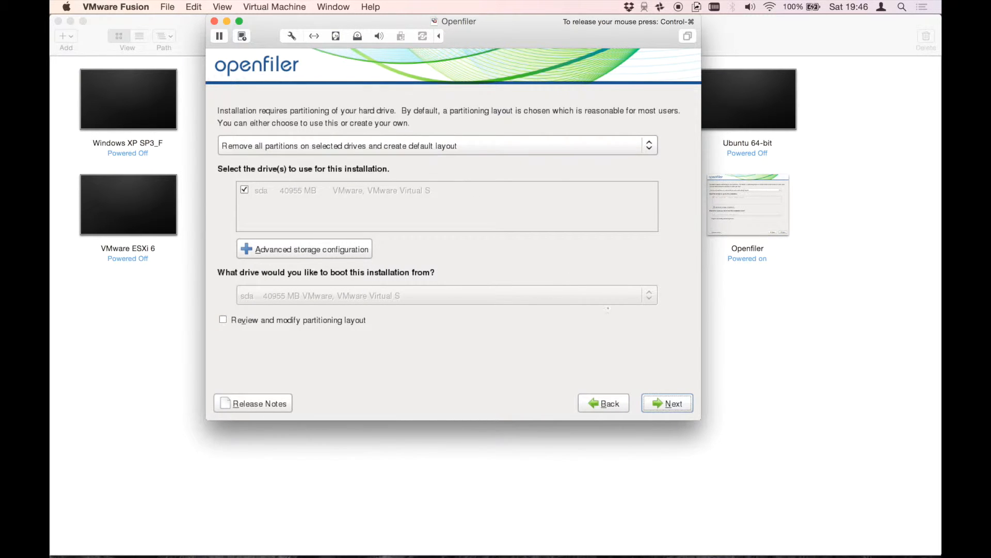
pyautogui.click(669, 406)
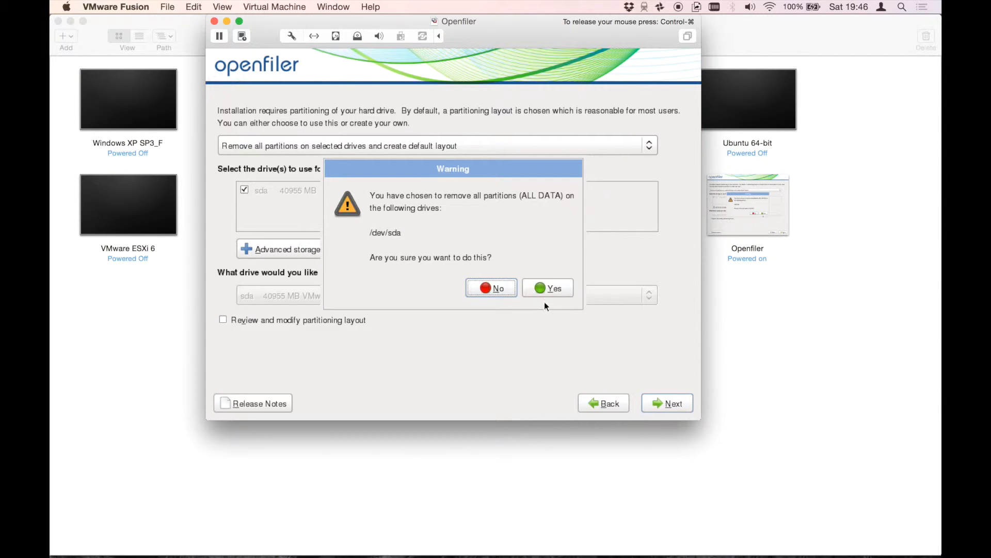
pyautogui.click(545, 289)
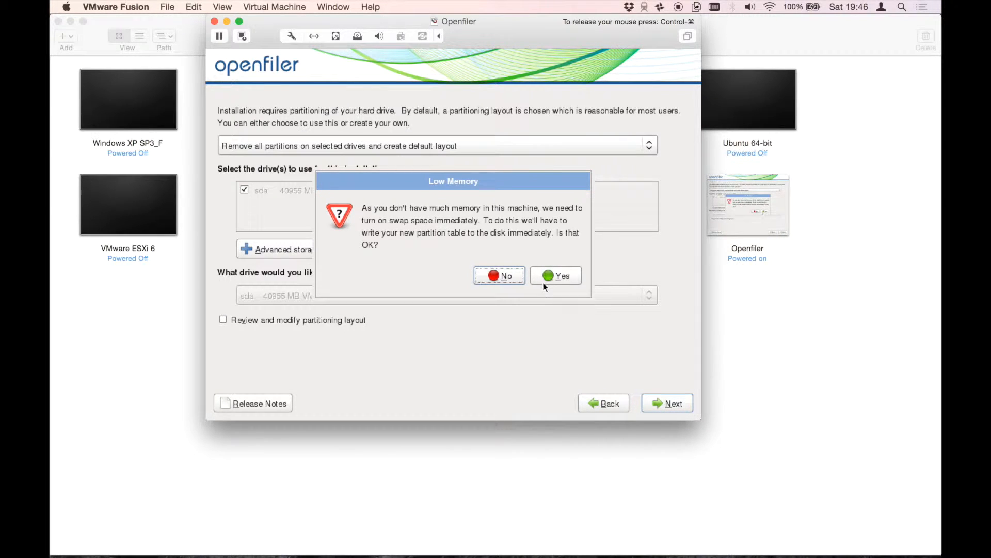
pyautogui.click(544, 279)
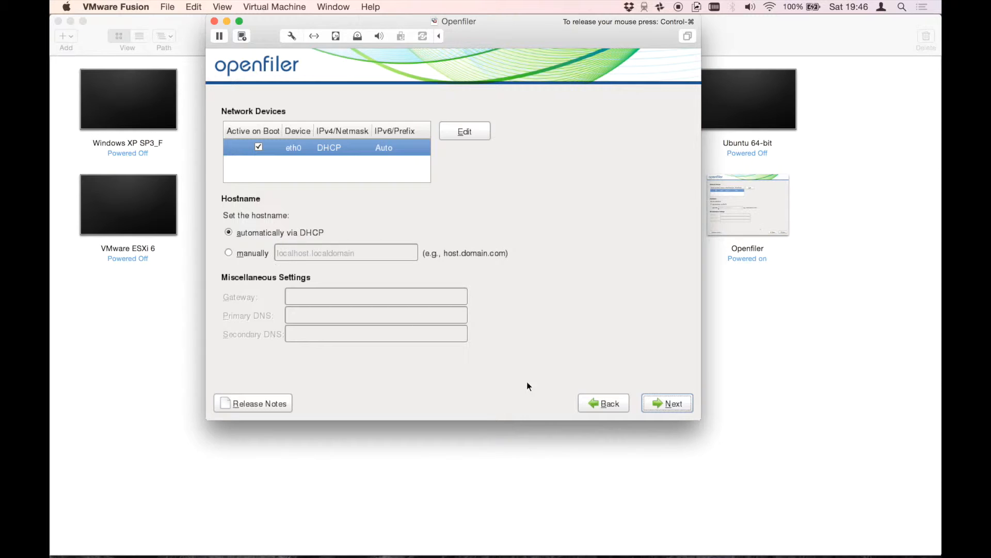
# - Switch the hostname setting from automatic DHCP to manual in the installer's network configuration
pyautogui.click(682, 407)
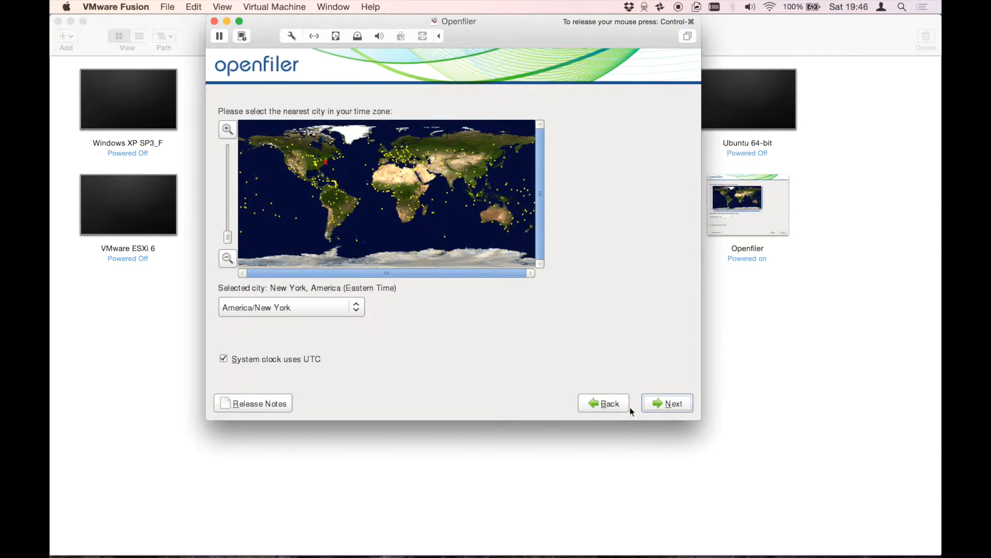
pyautogui.click(601, 408)
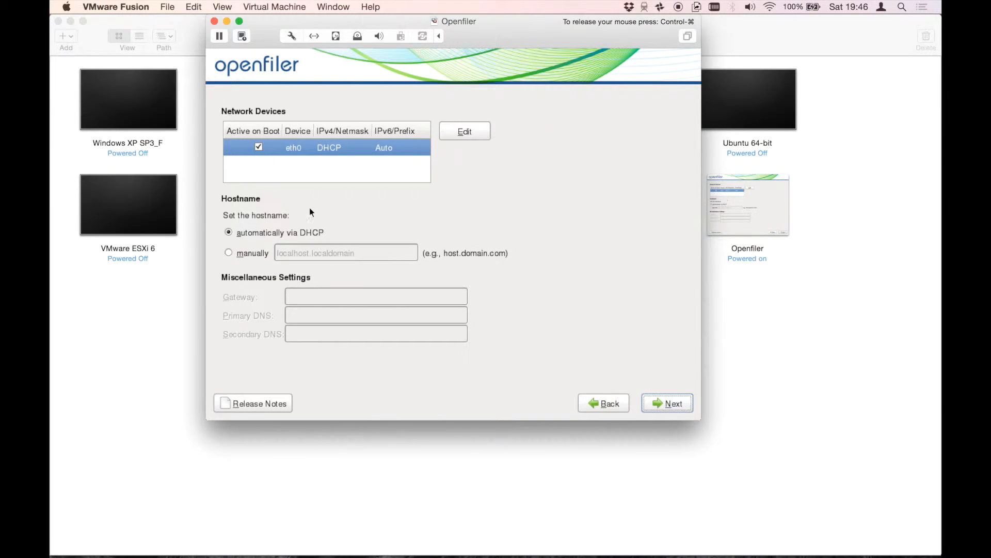
pyautogui.click(235, 252)
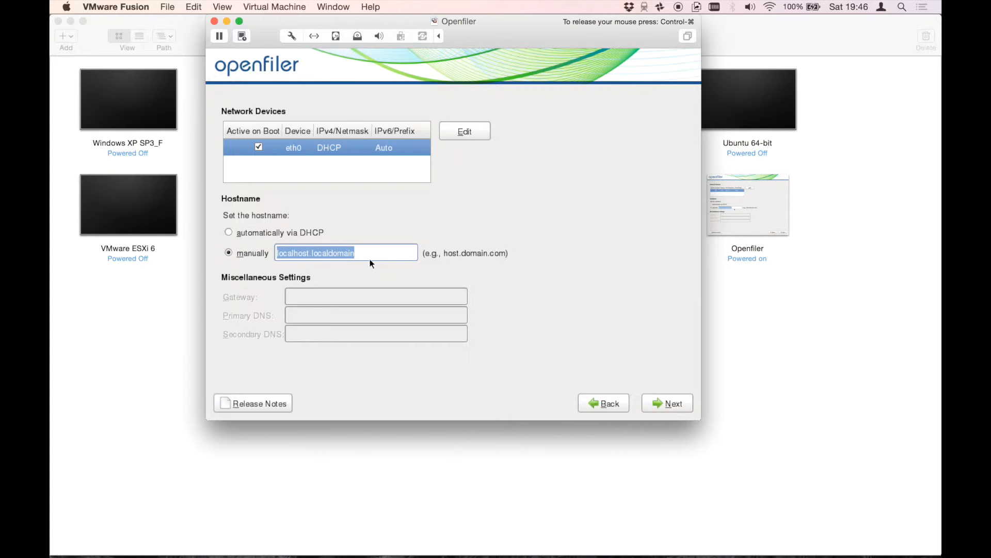
# - Edit the eth0 interface to use manual IPv4 configuration with the IP address 172.16.36.199
pyautogui.click(466, 135)
pyautogui.click(374, 172)
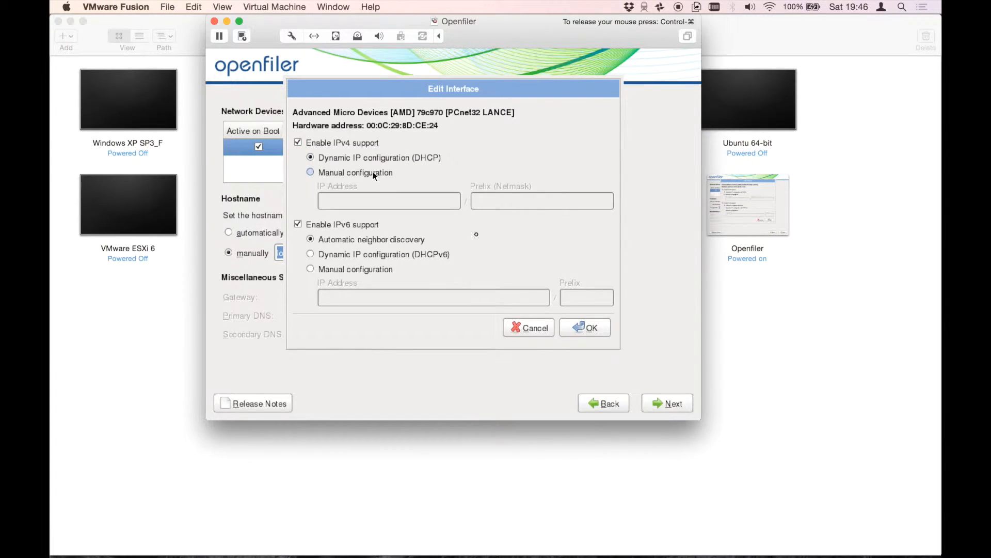
pyautogui.click(356, 205)
pyautogui.write('172.16.')
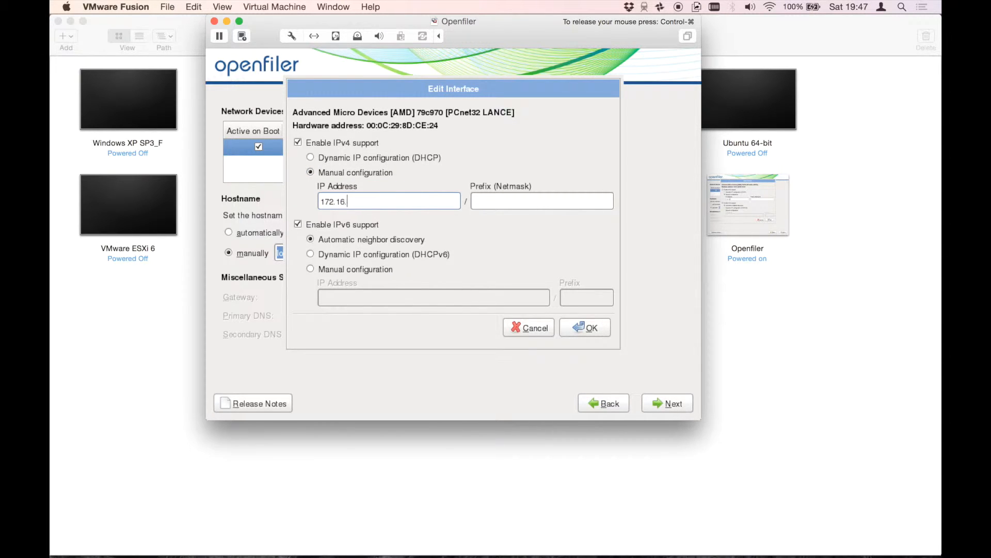
pyautogui.write('36.199')
# - Switch to Terminal, run ifconfig, examine the Mac's network interfaces and their address ranges, and close the Terminal window
pyautogui.press('super+space')
pyautogui.write('terminal')
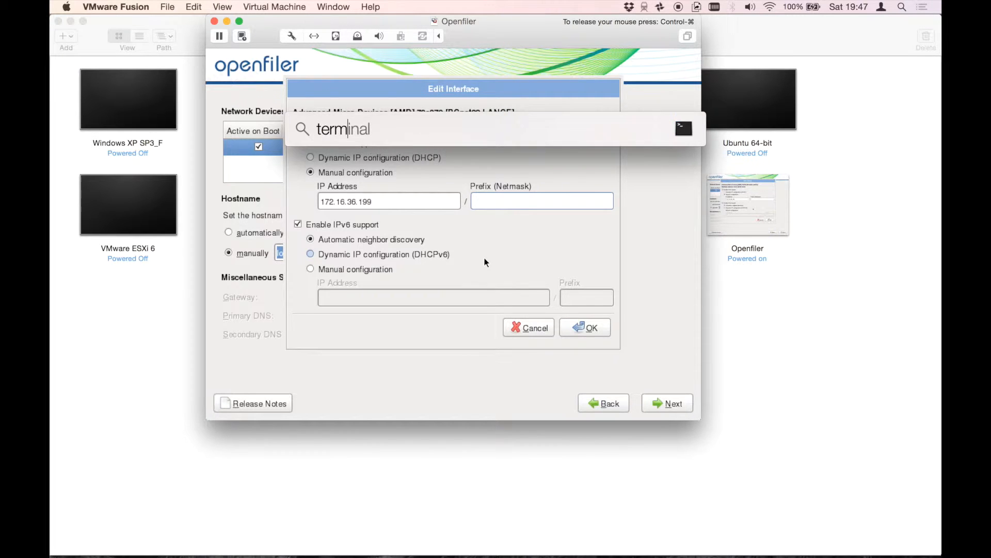
pyautogui.press('Return')
pyautogui.write('ifconfig')
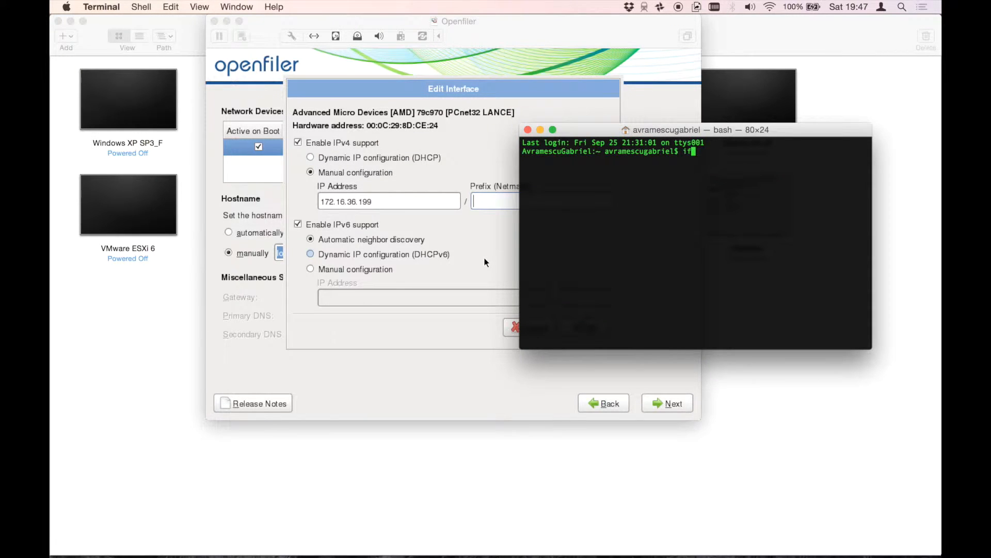
pyautogui.press('Return')
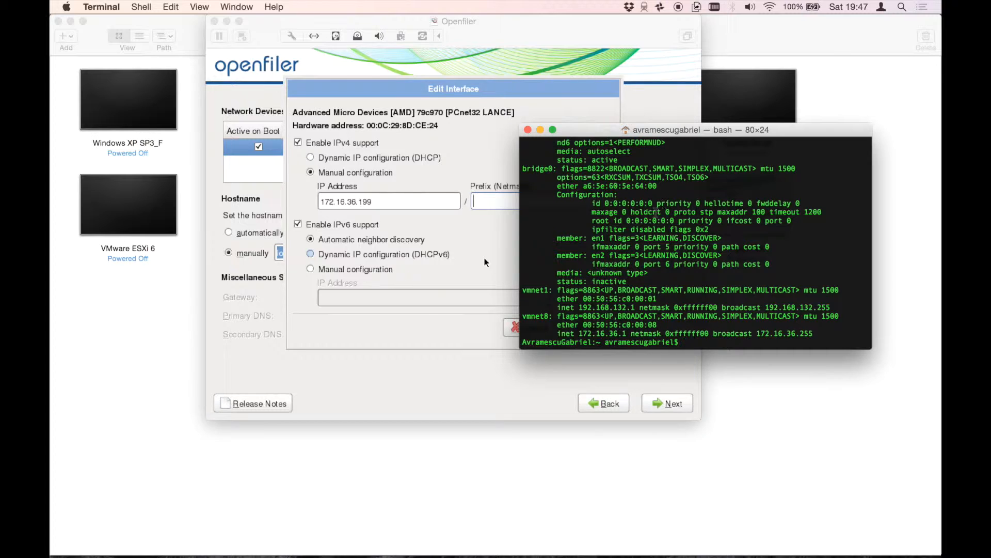
pyautogui.scroll(5, 695, 243)
pyautogui.scroll(6, 654, 211)
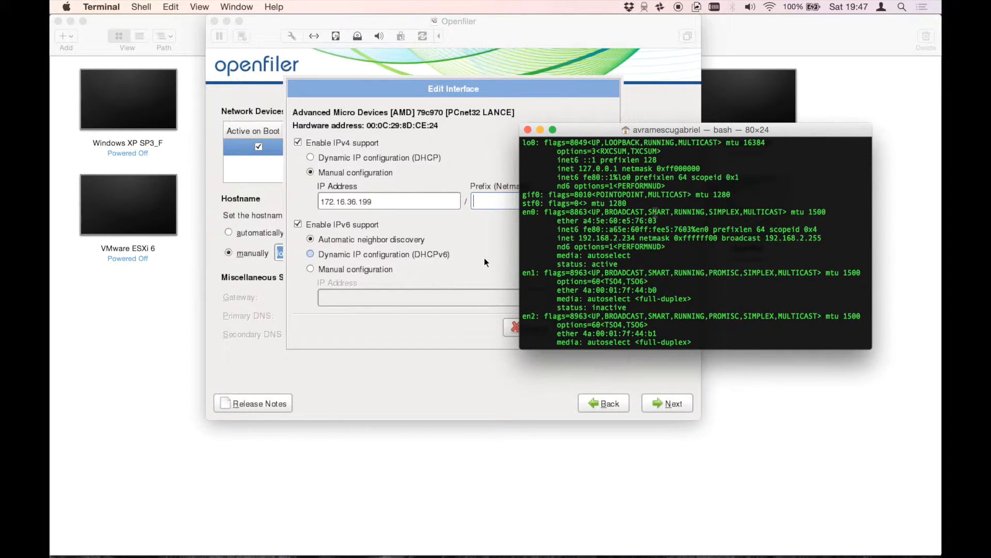
pyautogui.scroll(-10, 654, 211)
pyautogui.scroll(-3, 654, 212)
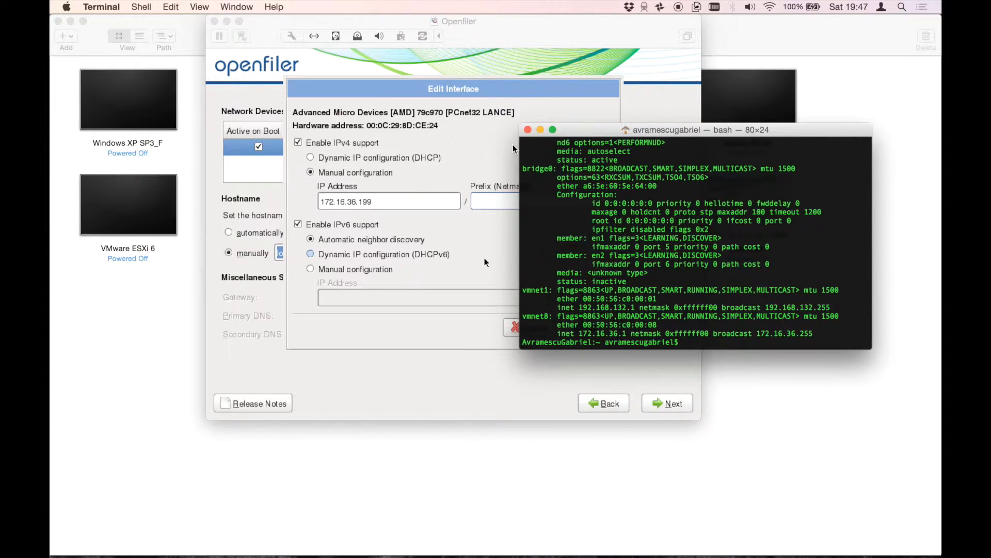
pyautogui.click(527, 129)
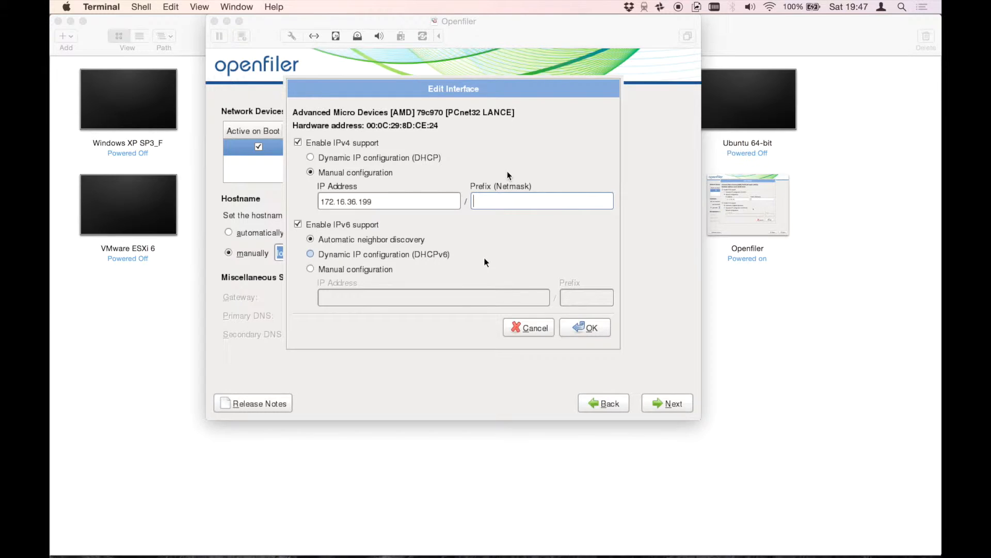
# - Set eth0's IPv4 prefix to 24, disable IPv6 support and accept the interface settings
pyautogui.click(510, 204)
pyautogui.write('25')
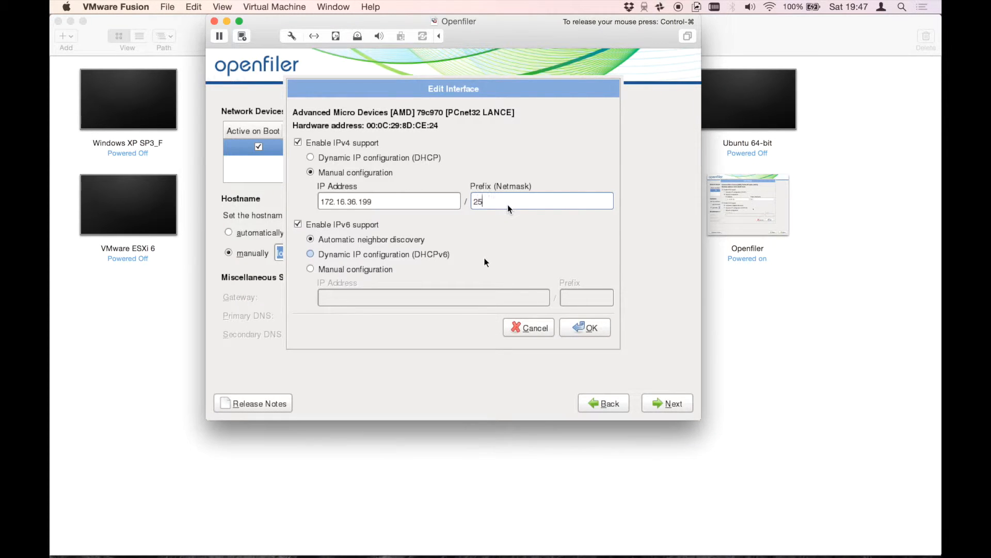
pyautogui.write('5.255.255.0')
pyautogui.hotkey('ctrl', 'a')
pyautogui.write('24')
pyautogui.click(343, 222)
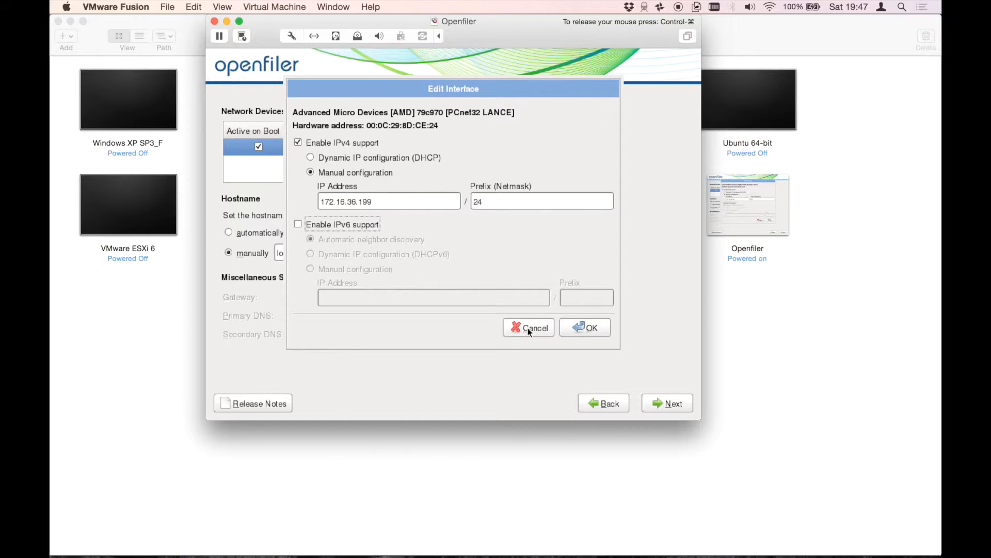
pyautogui.click(596, 329)
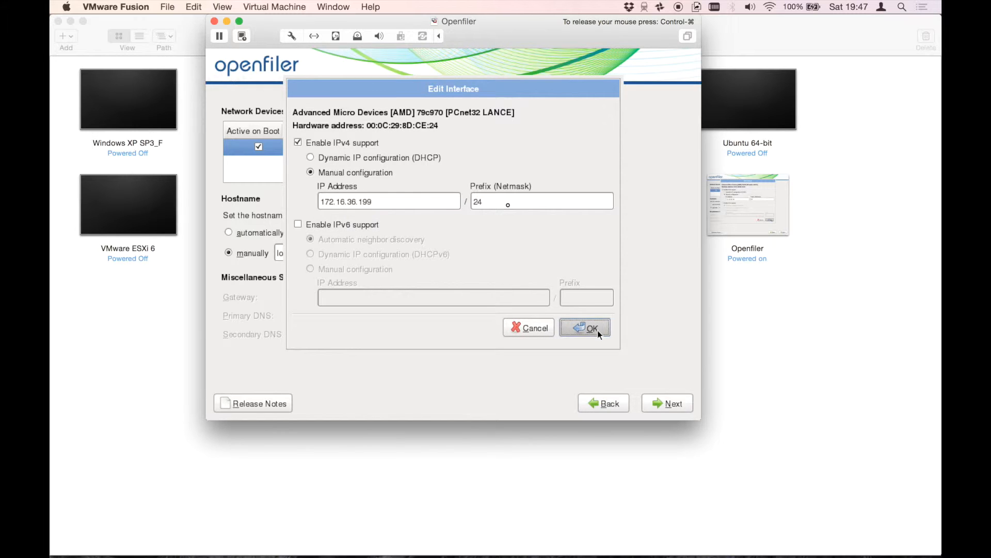
# - Set the gateway to 172.16.36.2 and the primary DNS to 17.16.36.2, and continue to the time zone selection
pyautogui.click(388, 295)
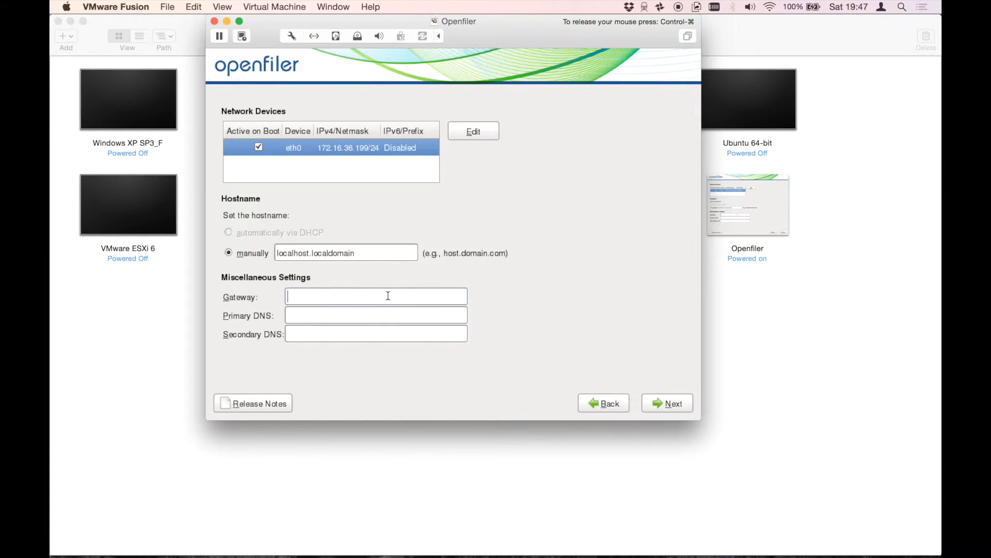
pyautogui.write('172.16.36.2')
pyautogui.press('Tab')
pyautogui.write('17.16.36.2')
pyautogui.click(669, 403)
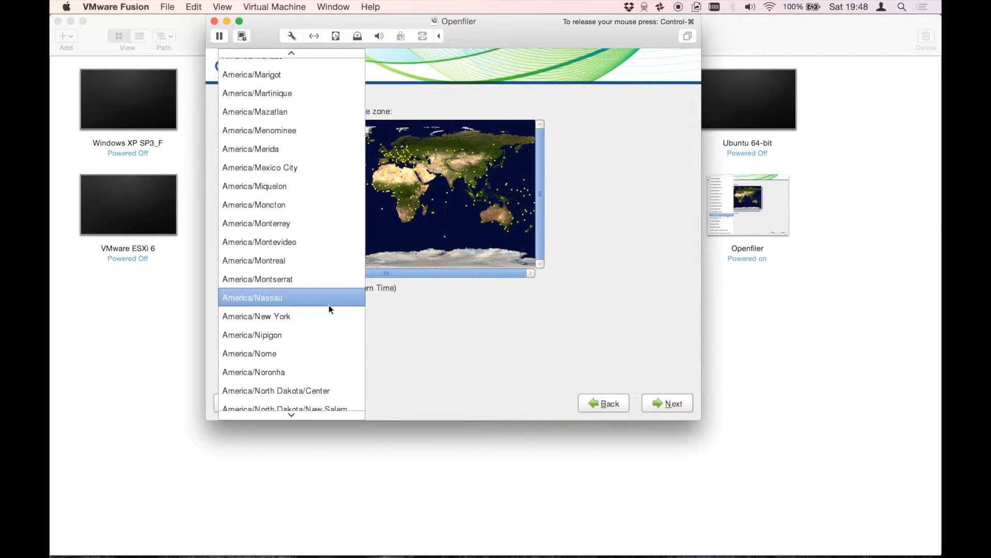
# - Set the time zone to Europe/Bucharest on the world map and continue to the root password page
pyautogui.click(329, 315)
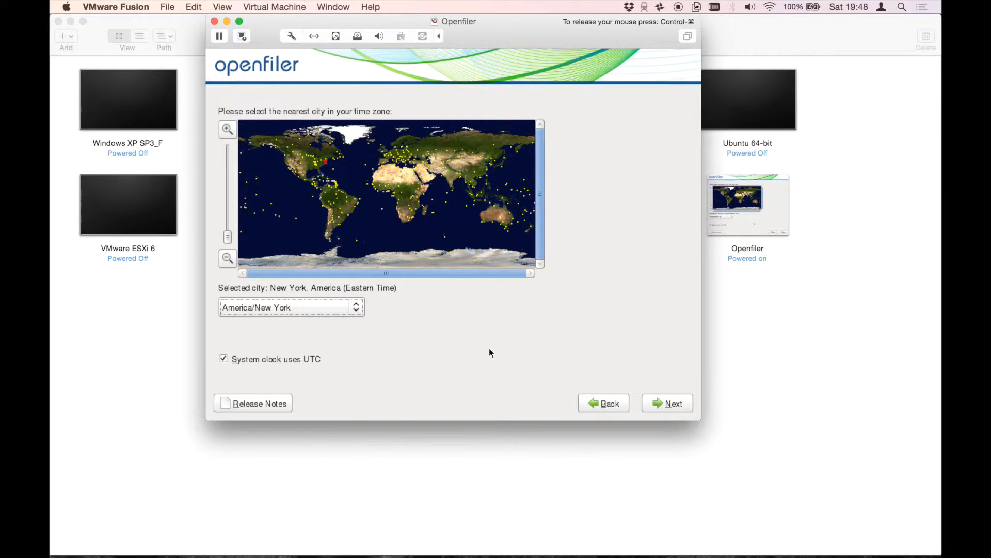
pyautogui.click(406, 160)
pyautogui.click(408, 160)
pyautogui.click(690, 404)
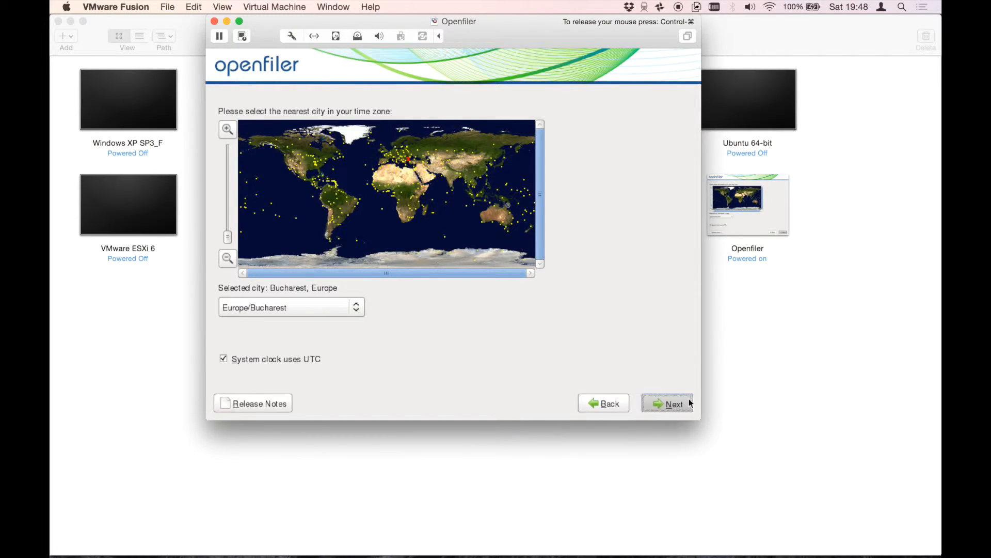
# - Enter and confirm the root password, and begin the Openfiler installation
pyautogui.write('********')
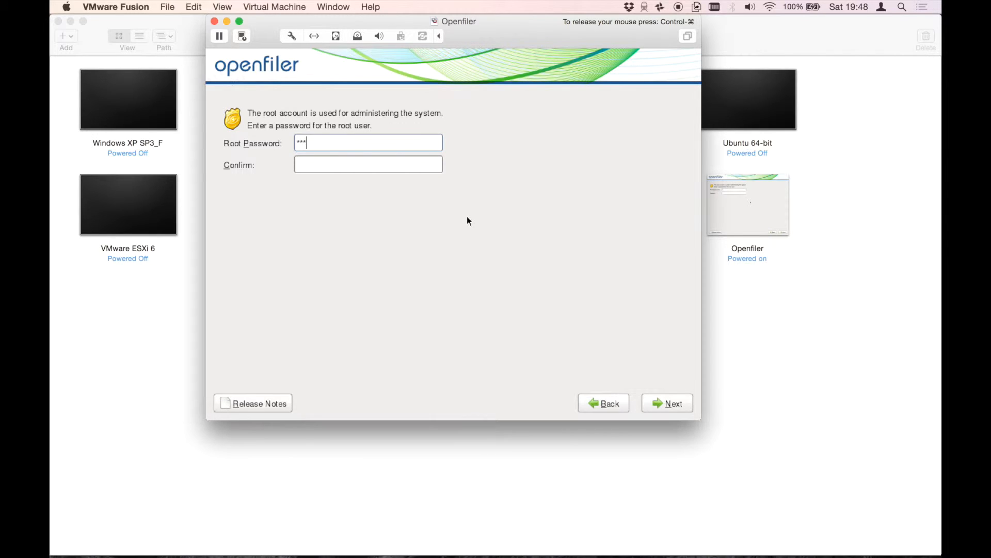
pyautogui.press('Tab')
pyautogui.write('********')
pyautogui.click(677, 401)
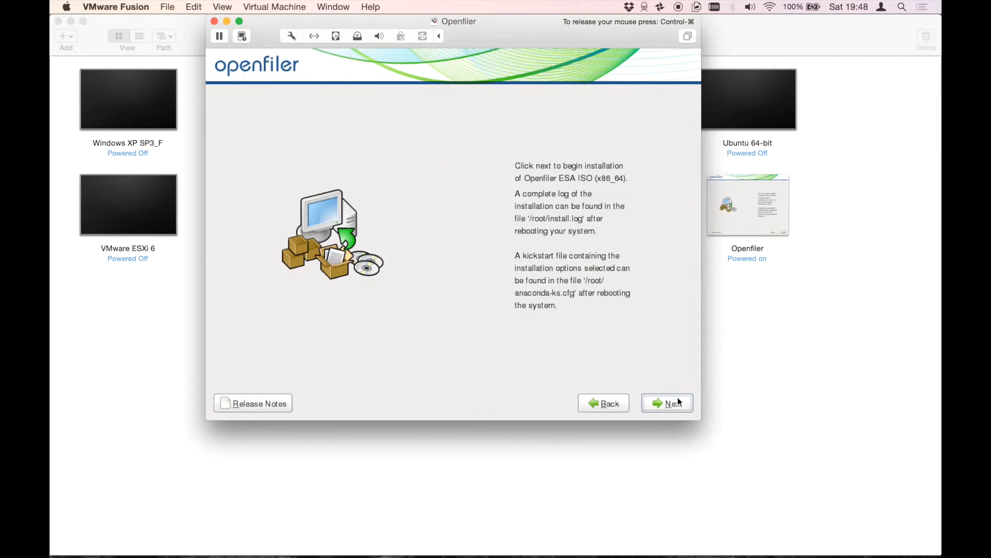
pyautogui.click(677, 402)
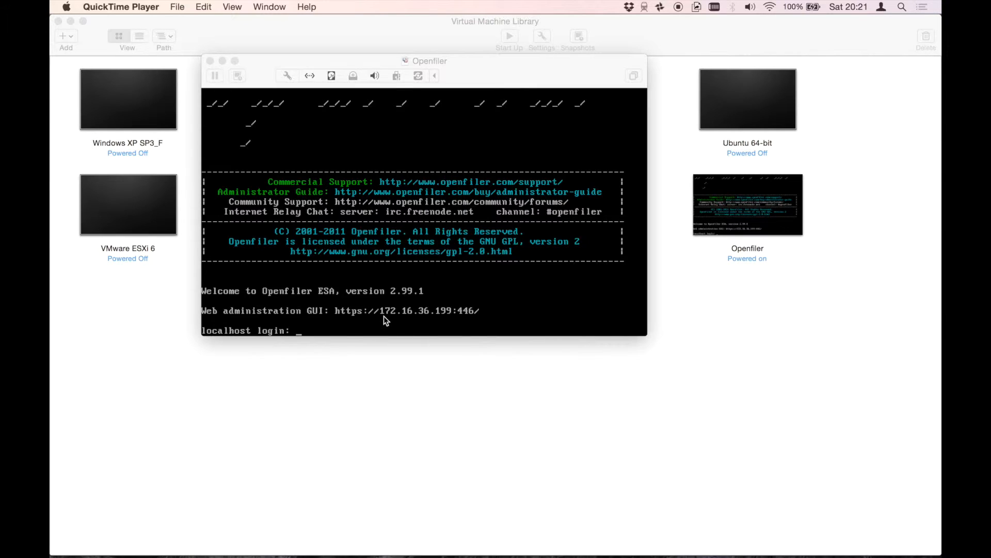
pyautogui.press('super+Tab')
pyautogui.click(433, 329)
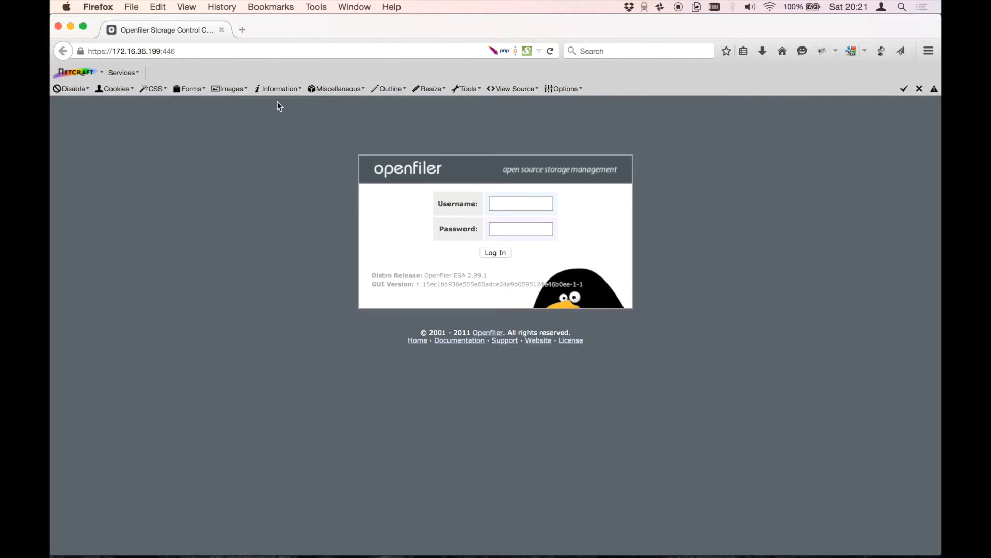
pyautogui.click(539, 203)
pyautogui.write('openfiler')
pyautogui.press('Tab')
pyautogui.write('••••')
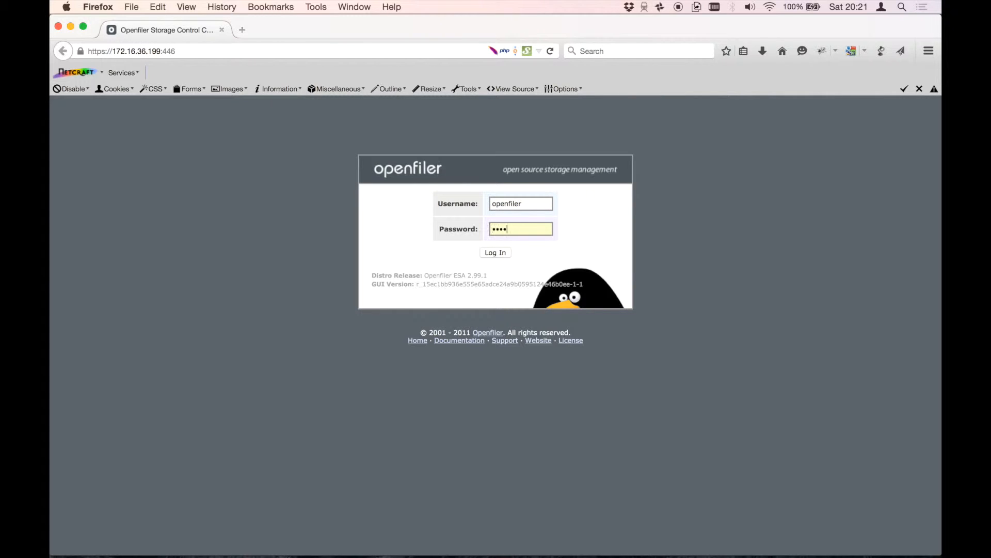
pyautogui.press('BackSpace')
pyautogui.press('BackSpace')
pyautogui.press('BackSpace')
pyautogui.press('BackSpace')
pyautogui.write('••••••••')
pyautogui.press('Return')
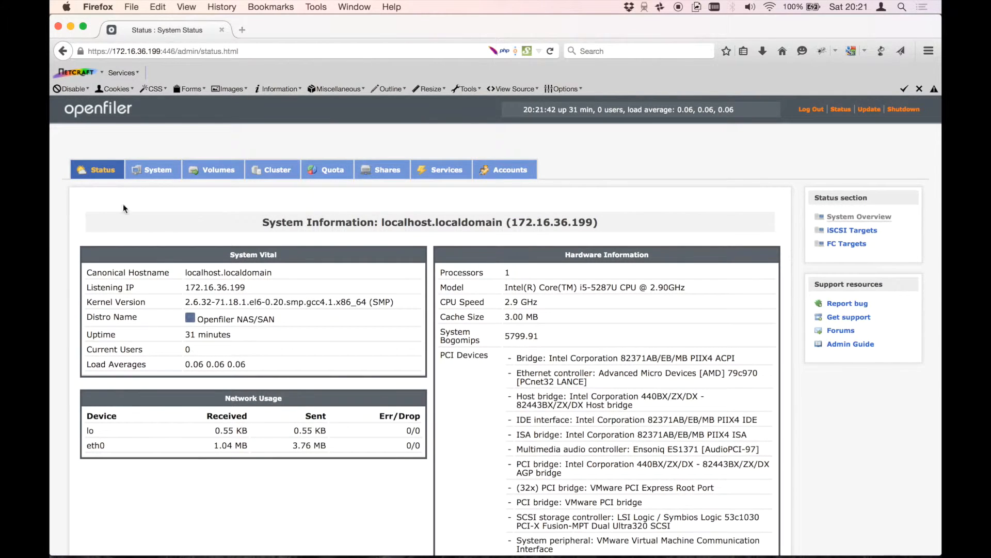
# - Examine the system information on the status page, the network configuration and the Secure Console page
pyautogui.scroll(-2, 74, 209)
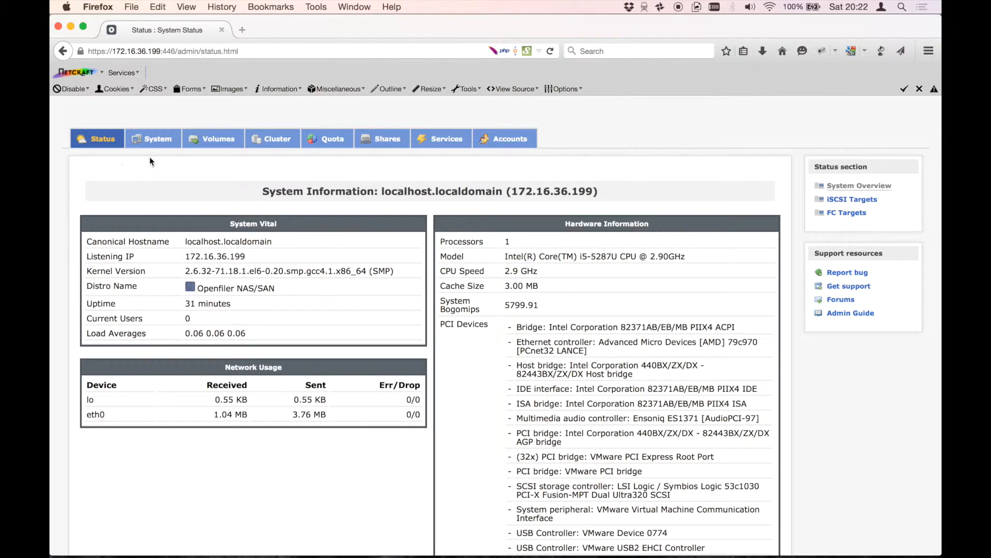
pyautogui.scroll(-2, 149, 155)
pyautogui.scroll(-3, 149, 183)
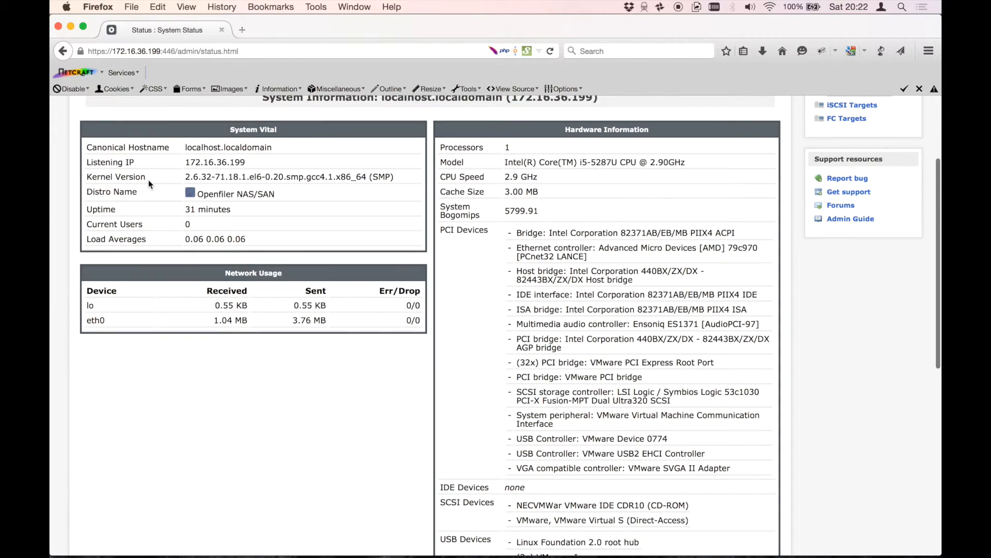
pyautogui.scroll(3, 147, 182)
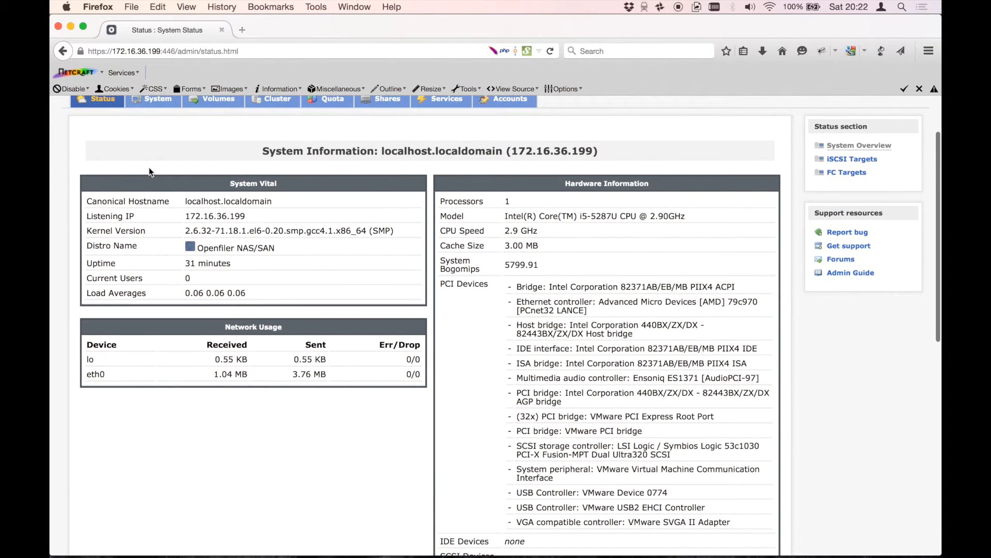
pyautogui.scroll(4, 148, 172)
pyautogui.click(150, 170)
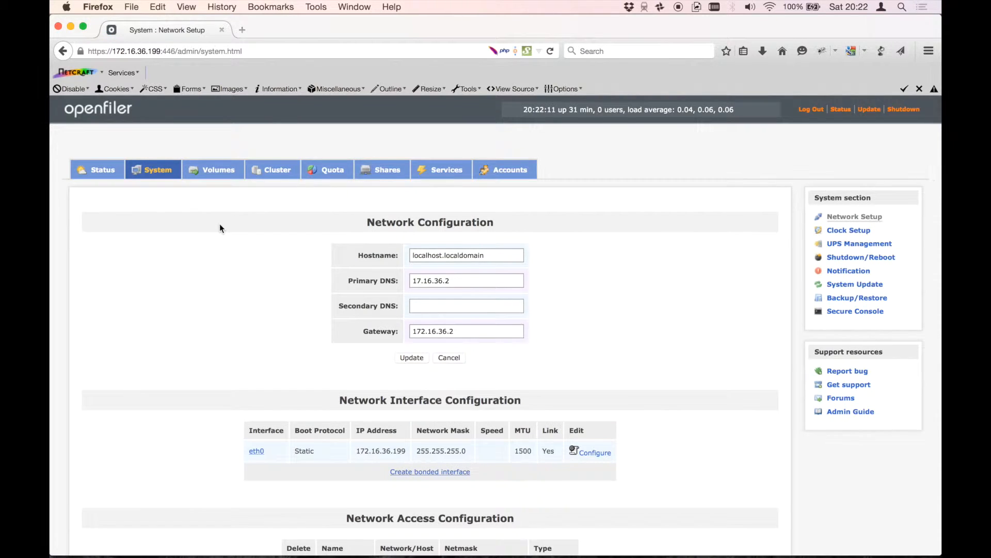
pyautogui.scroll(-5, 220, 227)
pyautogui.scroll(4, 220, 228)
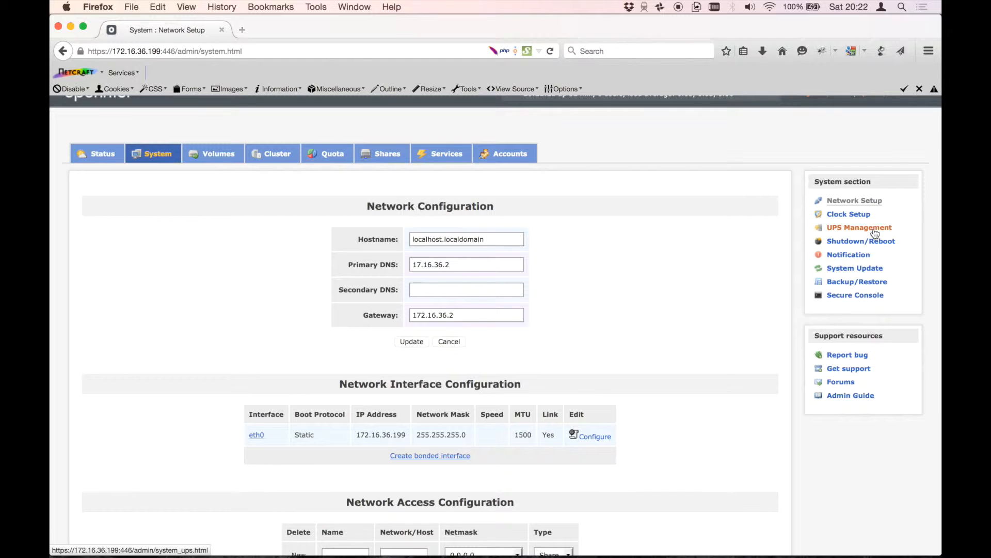
pyautogui.click(870, 297)
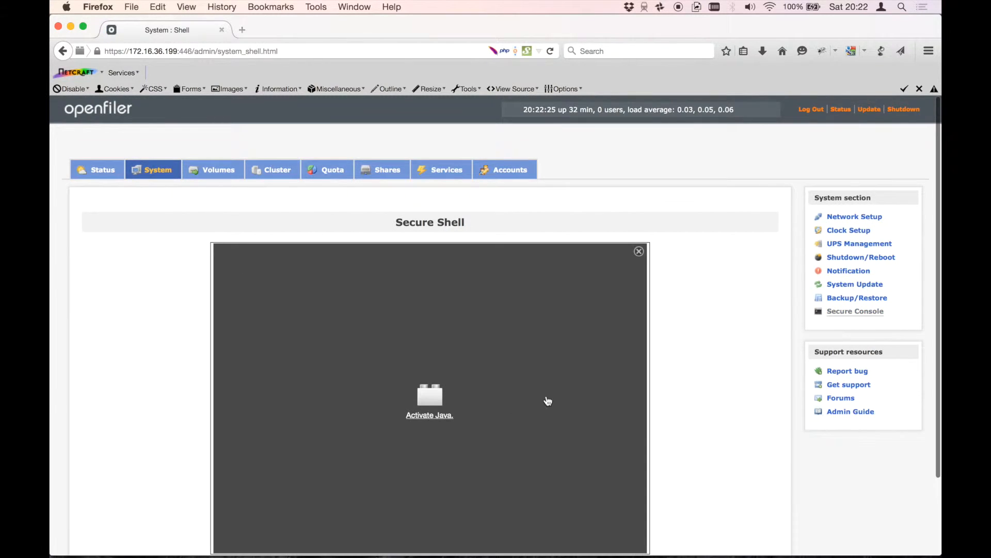
# - Open the partition editing page of the block device /dev/sda in the volumes section
pyautogui.click(220, 173)
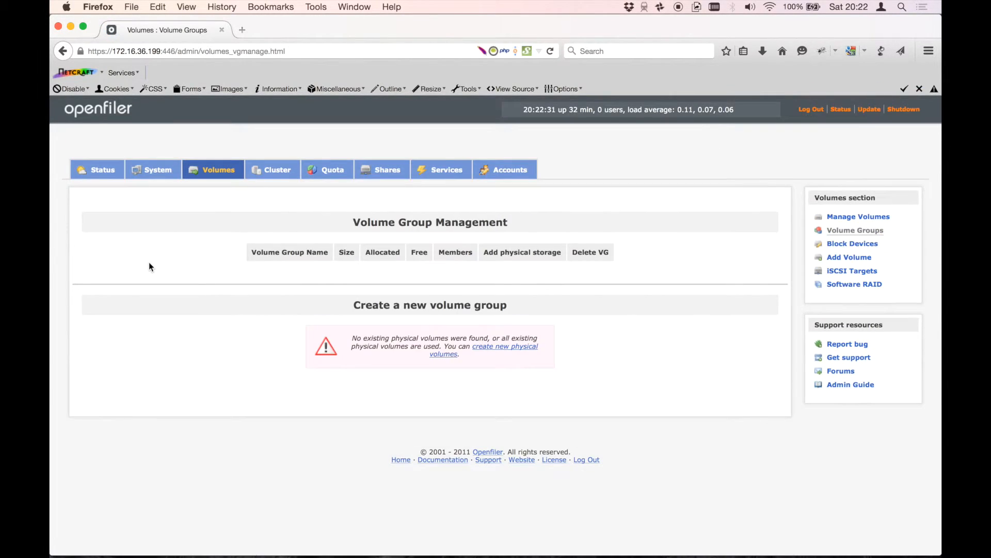
pyautogui.click(875, 244)
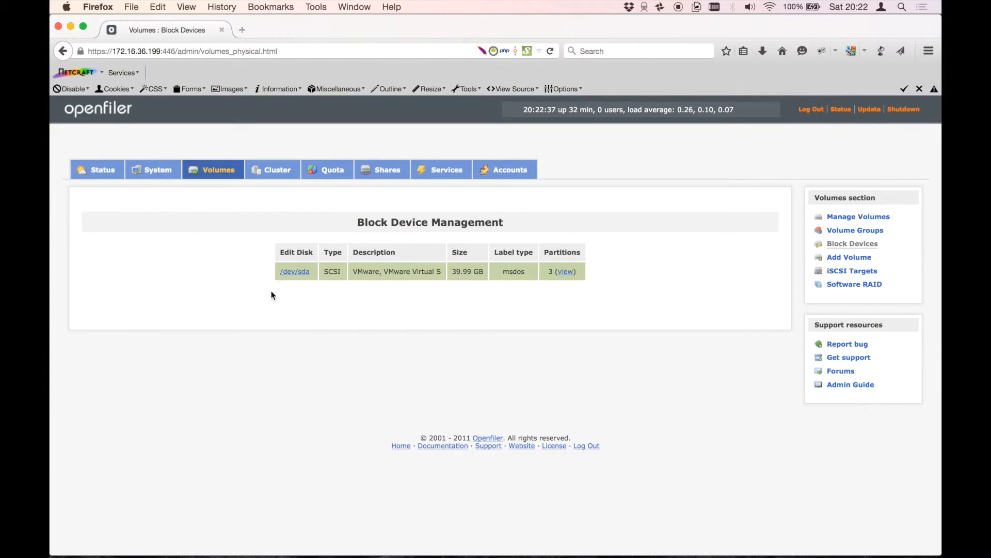
pyautogui.moveTo(483, 272); pyautogui.dragTo(470, 272)
pyautogui.click(294, 272)
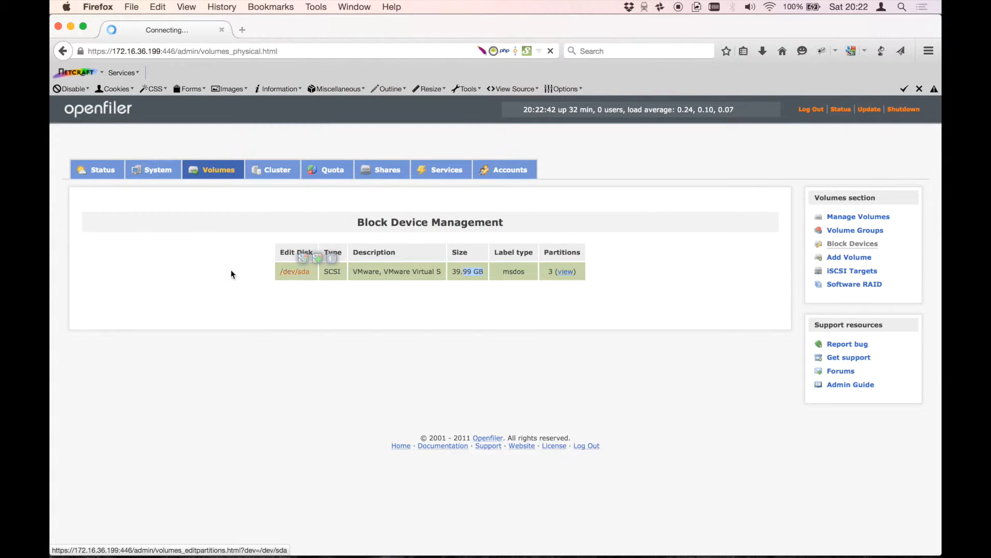
# - Examine the sizes of the existing /dev/sda partitions and the space available for a new partition
pyautogui.scroll(-3, 197, 255)
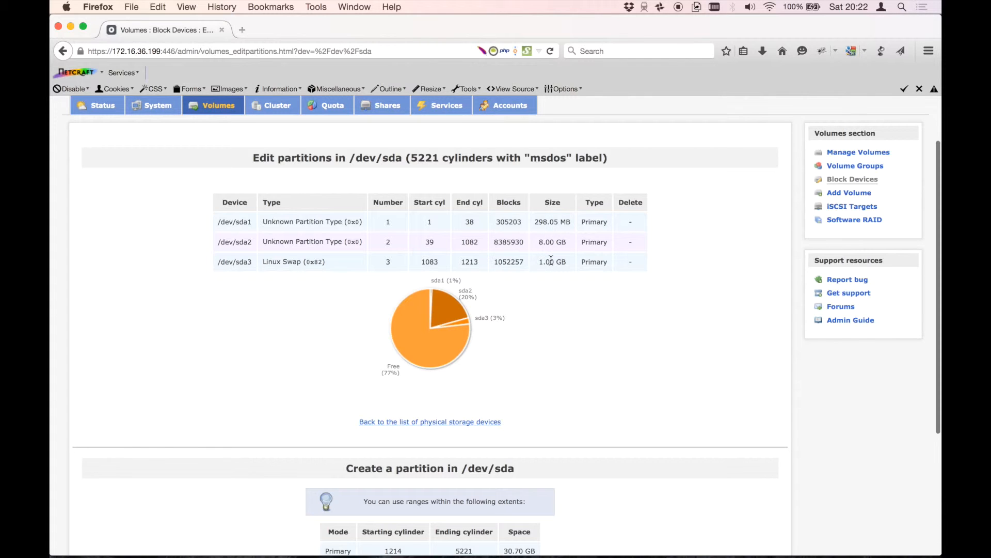
pyautogui.doubleClick(544, 222)
pyautogui.click(678, 330)
pyautogui.scroll(-3, 678, 330)
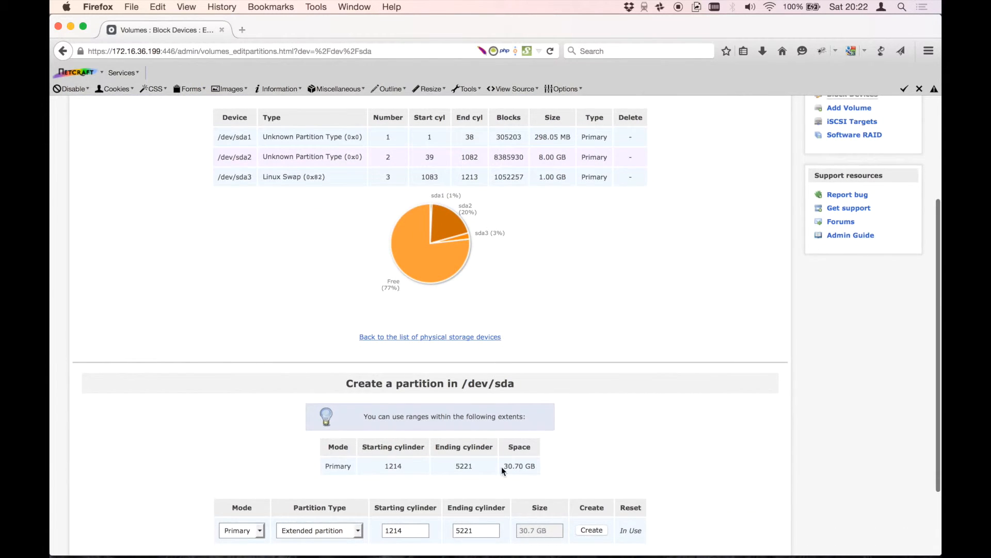
pyautogui.moveTo(507, 466); pyautogui.dragTo(590, 449)
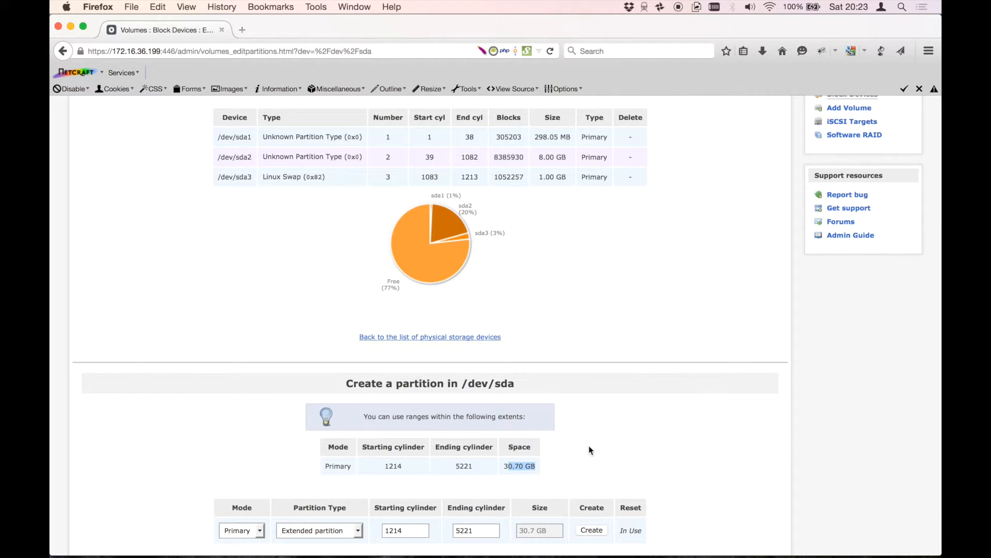
# - Set the new /dev/sda partition's starting cylinder to 1314 and its ending cylinder to 5121
pyautogui.scroll(-2, 588, 445)
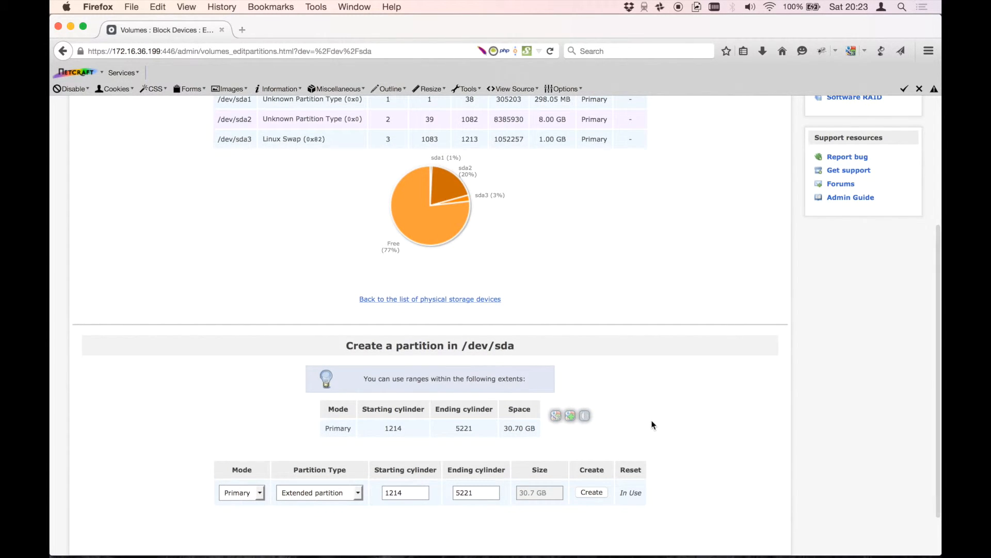
pyautogui.scroll(-3, 651, 420)
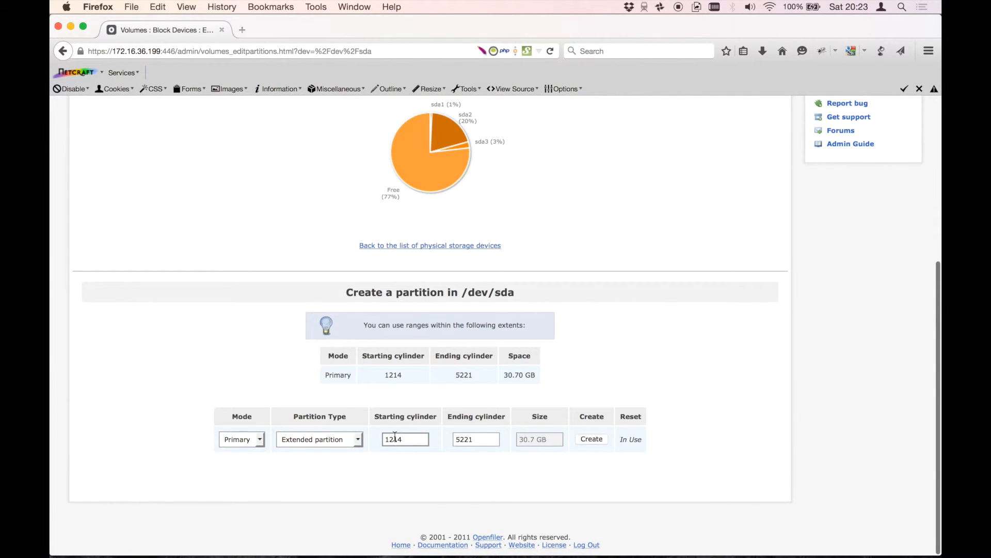
pyautogui.click(395, 438)
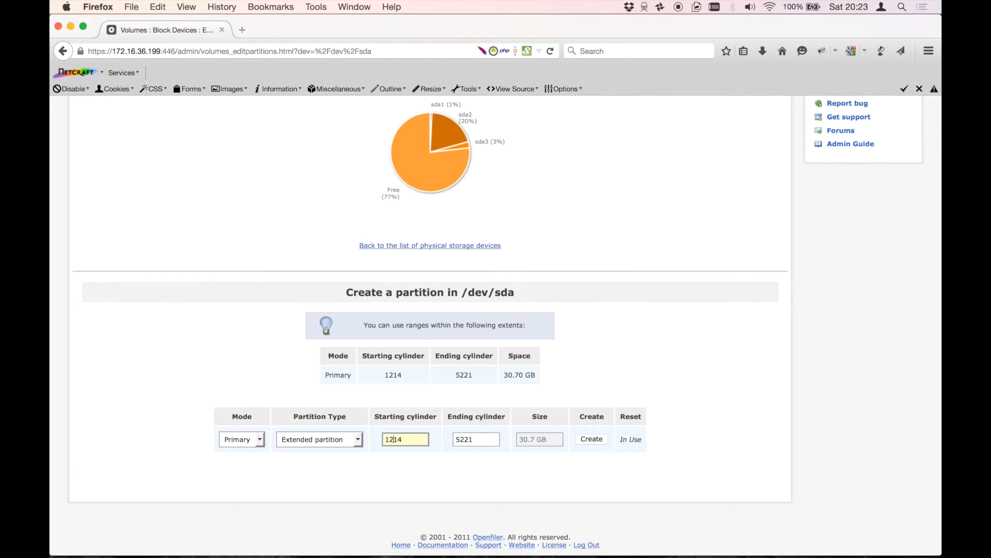
pyautogui.press('BackSpace')
pyautogui.write('3')
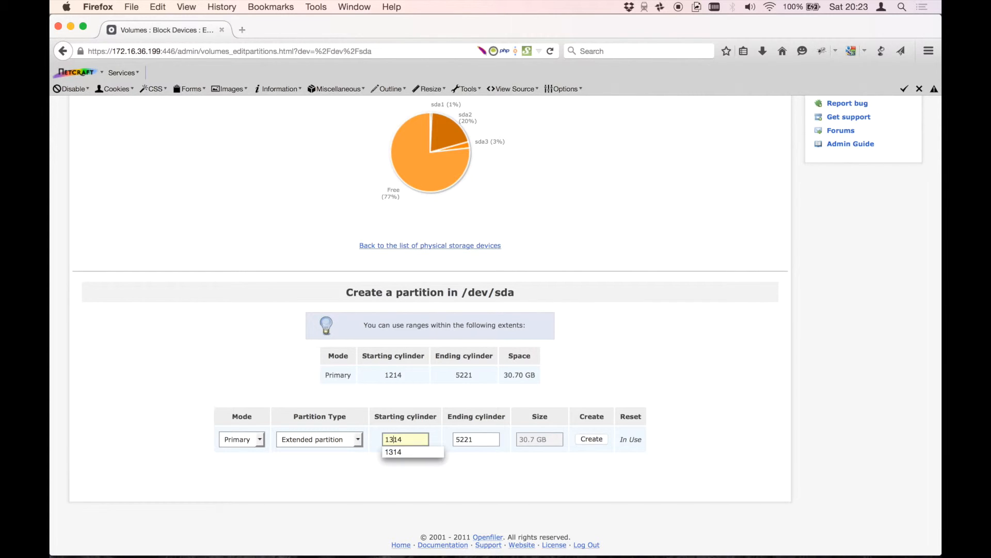
pyautogui.click(429, 451)
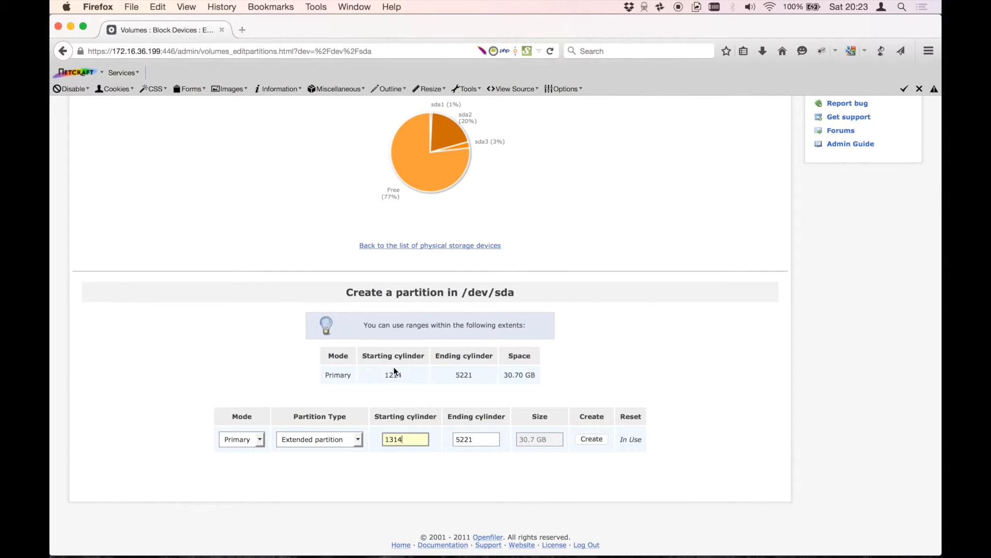
pyautogui.click(457, 439)
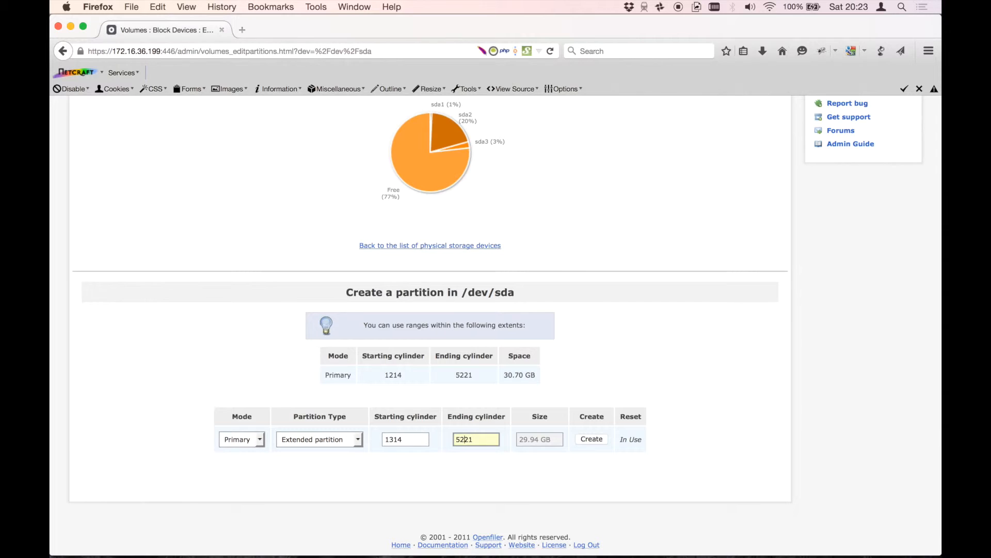
pyautogui.press('BackSpace')
pyautogui.write('1')
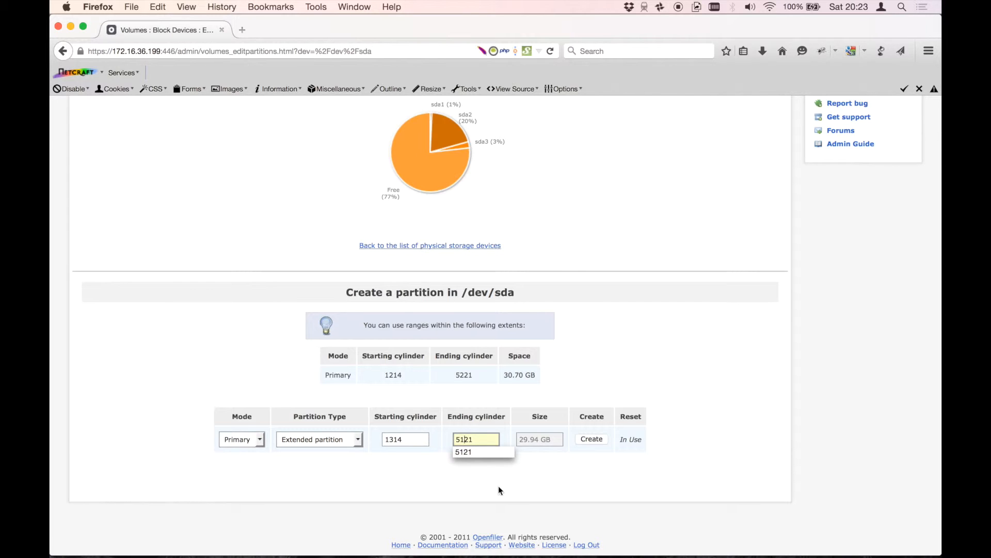
pyautogui.click(480, 452)
pyautogui.click(506, 457)
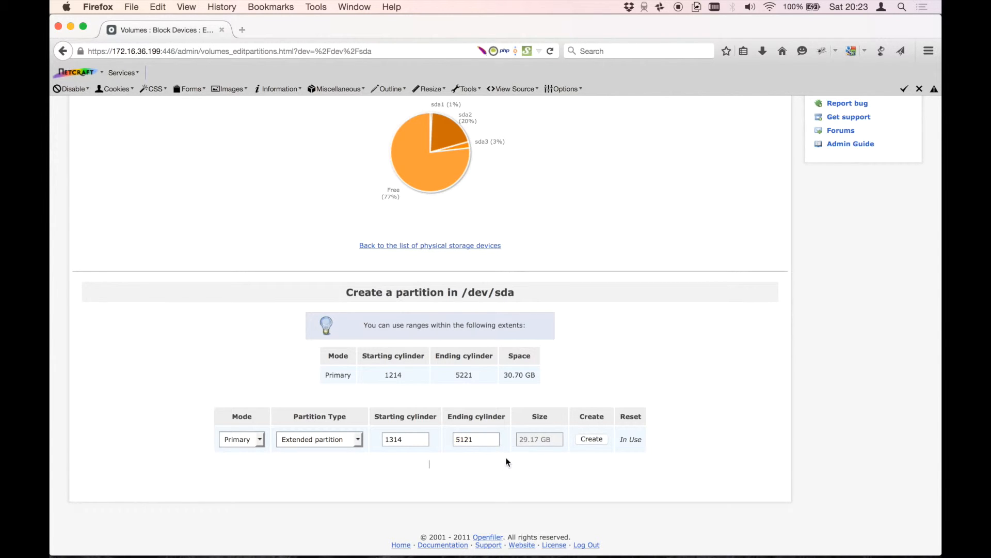
# - Set the partition type to Physical volume, create the primary partition in /dev/sda and check its entry in the partition list
pyautogui.scroll(1, 537, 457)
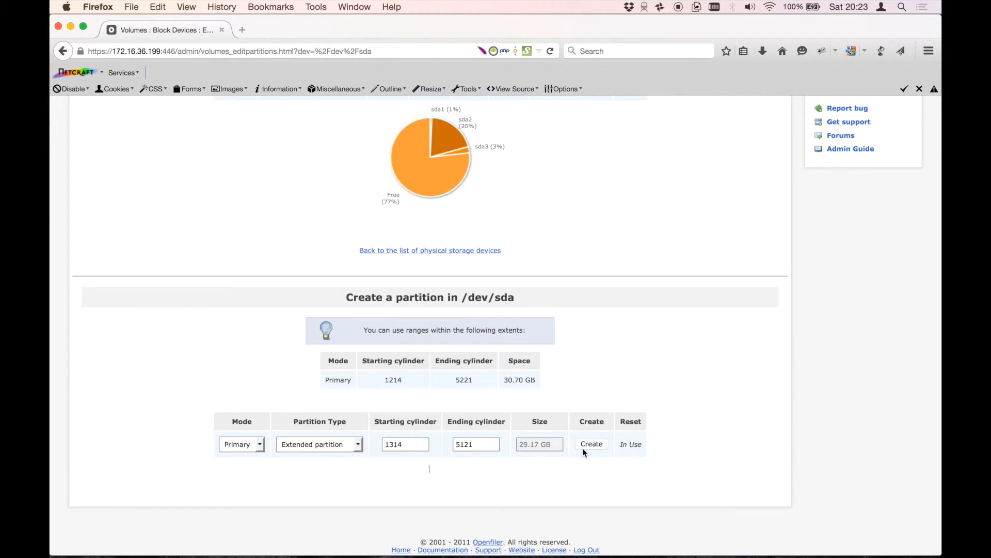
pyautogui.click(334, 445)
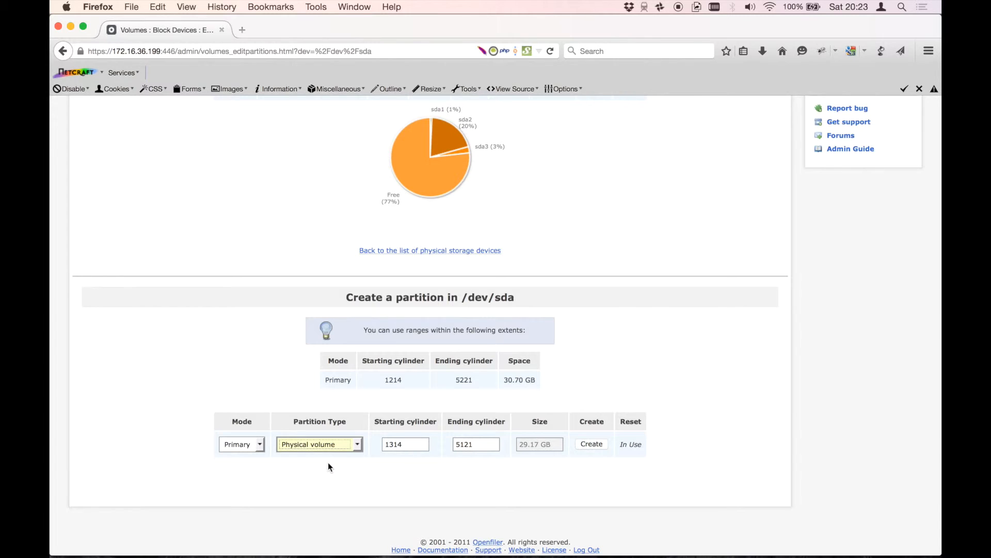
pyautogui.click(323, 466)
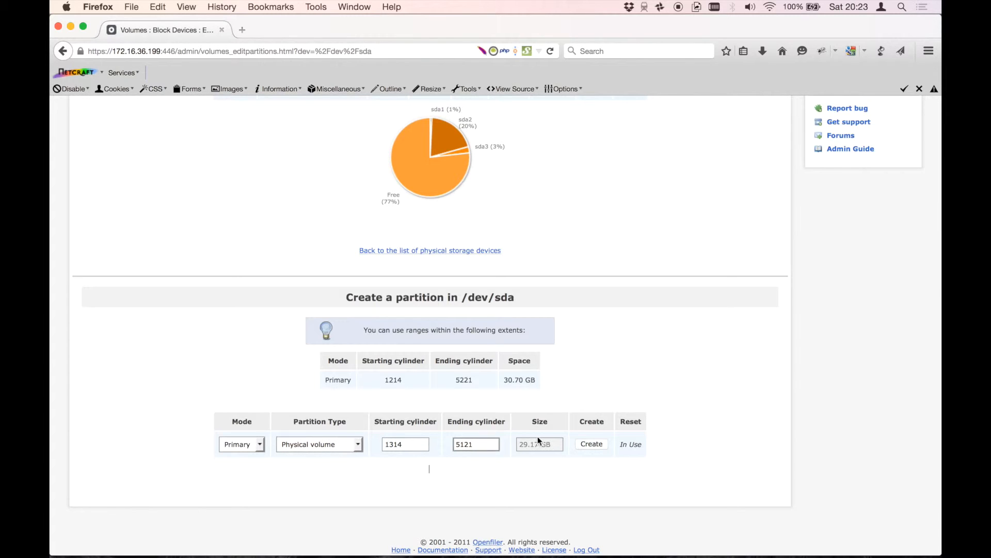
pyautogui.click(589, 444)
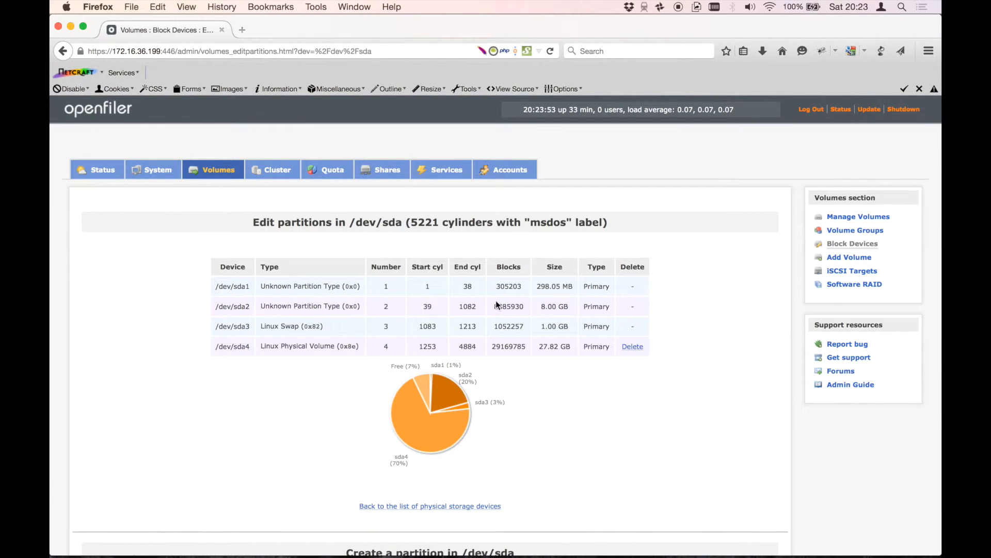
pyautogui.doubleClick(427, 346)
pyautogui.click(312, 440)
# - Create a volume group named volgroup from the physical volume /dev/sda4
pyautogui.click(852, 230)
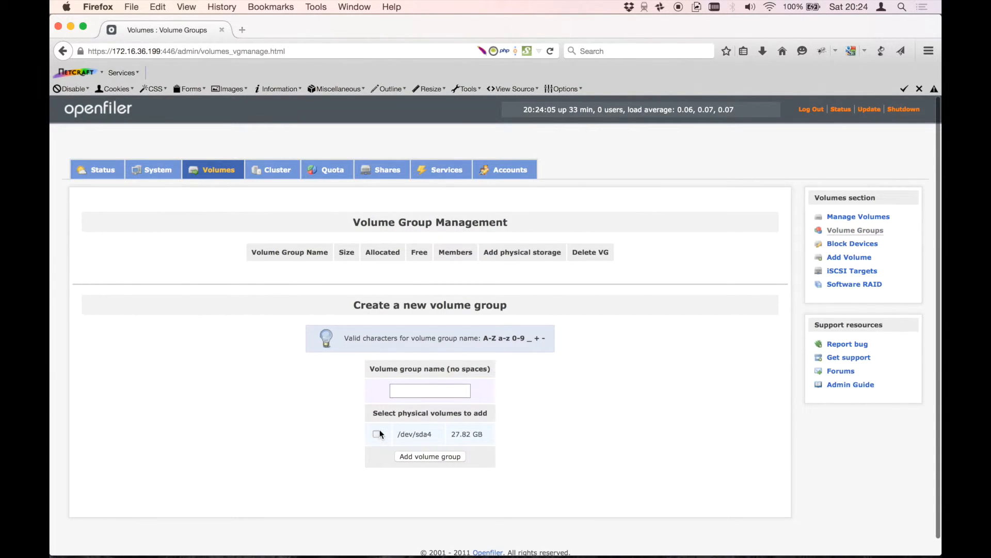
pyautogui.click(408, 394)
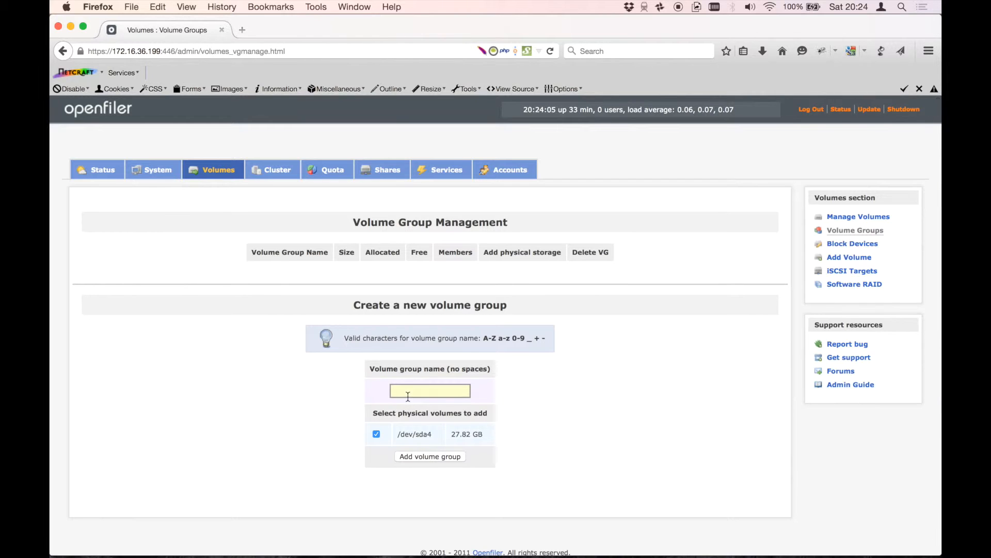
pyautogui.press('BackSpace')
pyautogui.write('VOLGROUP0')
pyautogui.press('BackSpace')
pyautogui.click(441, 459)
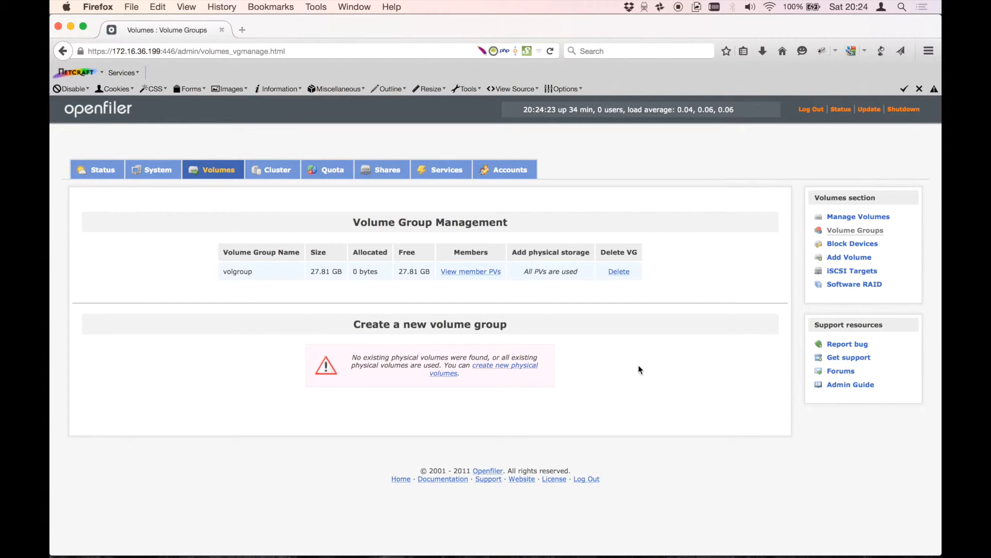
# - Start a new volume in volgroup with the name LUN0 and the description Lun0
pyautogui.click(853, 263)
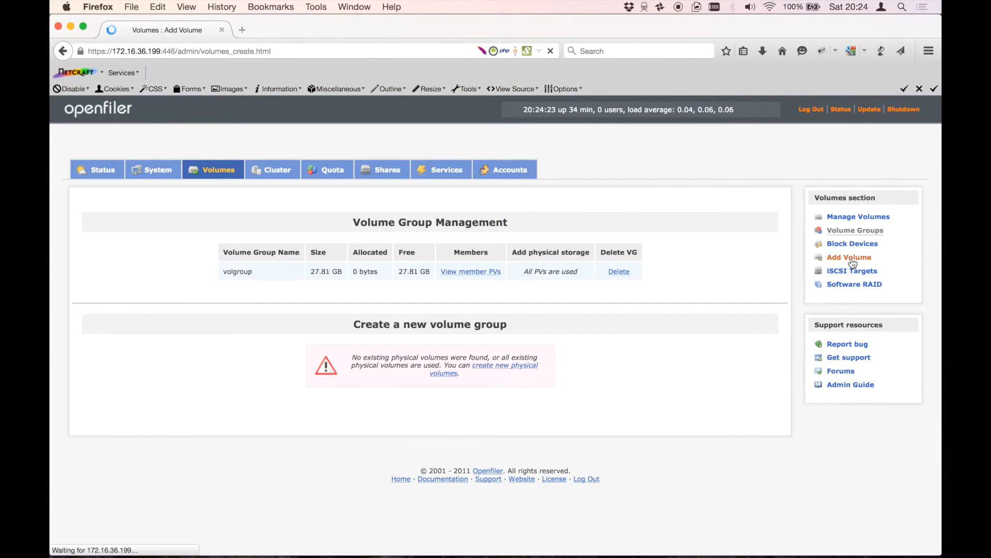
pyautogui.scroll(-5, 552, 332)
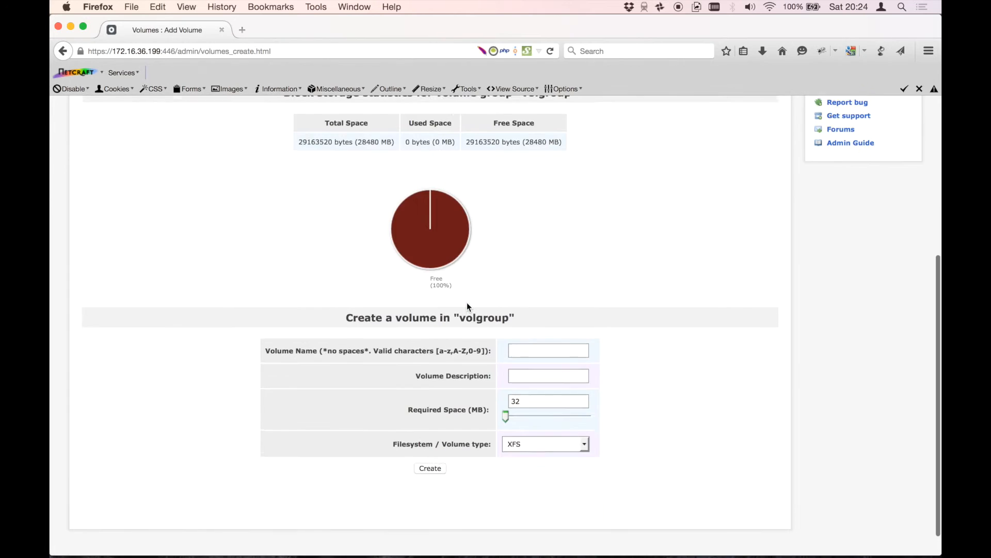
pyautogui.click(529, 343)
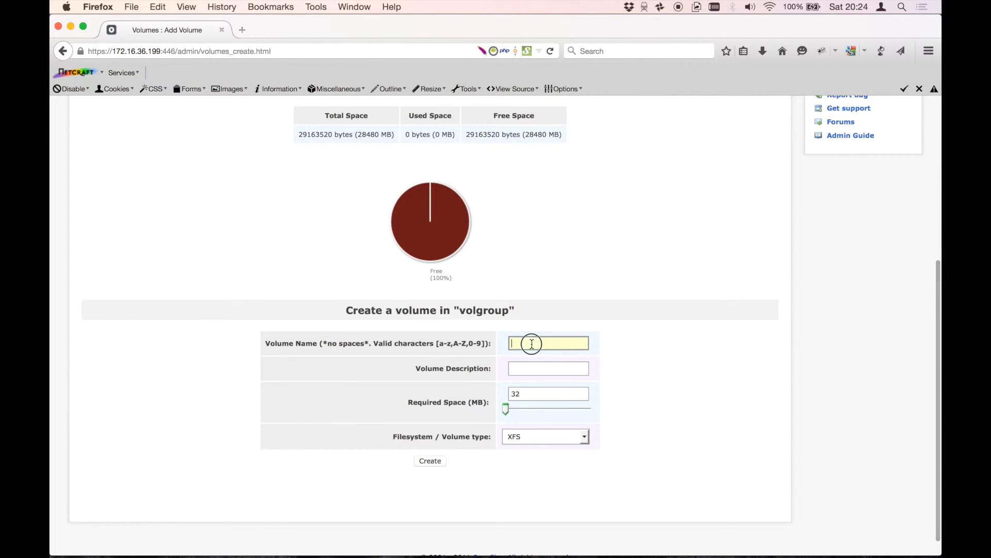
pyautogui.write('LUN')
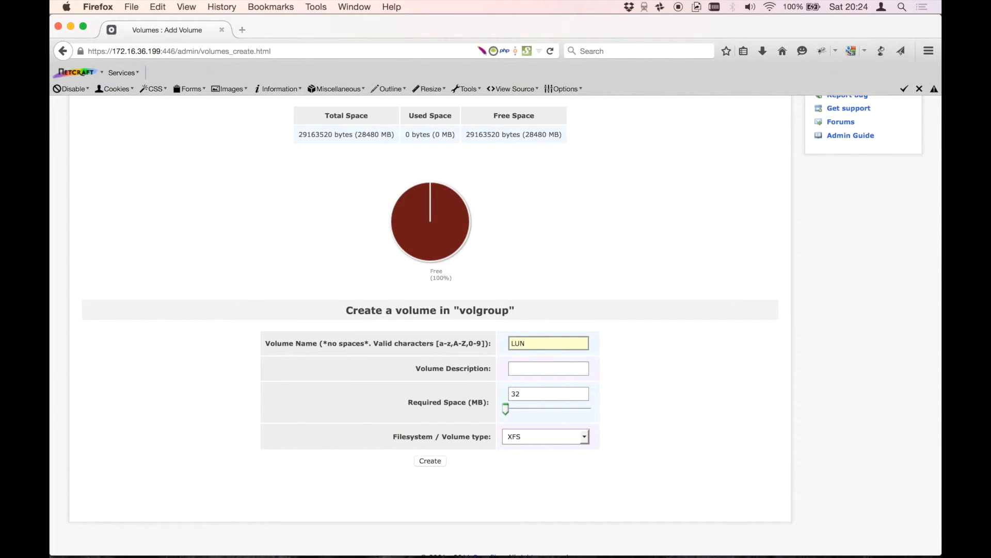
pyautogui.press('Tab')
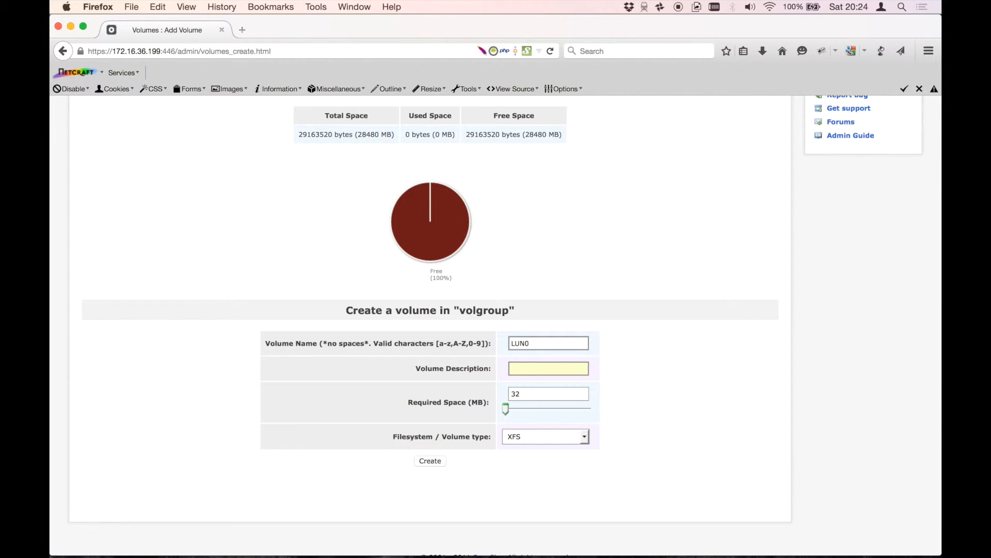
pyautogui.write('Lun0')
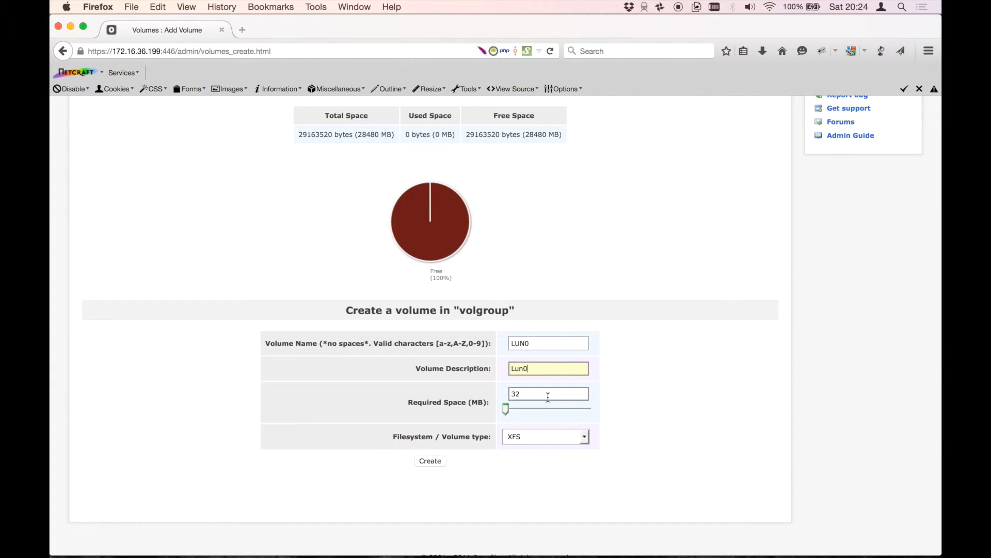
# - Copy the total space figure of volgroup and set the new volume's required space to 28480 MB
pyautogui.scroll(5, 547, 397)
pyautogui.scroll(3, 547, 398)
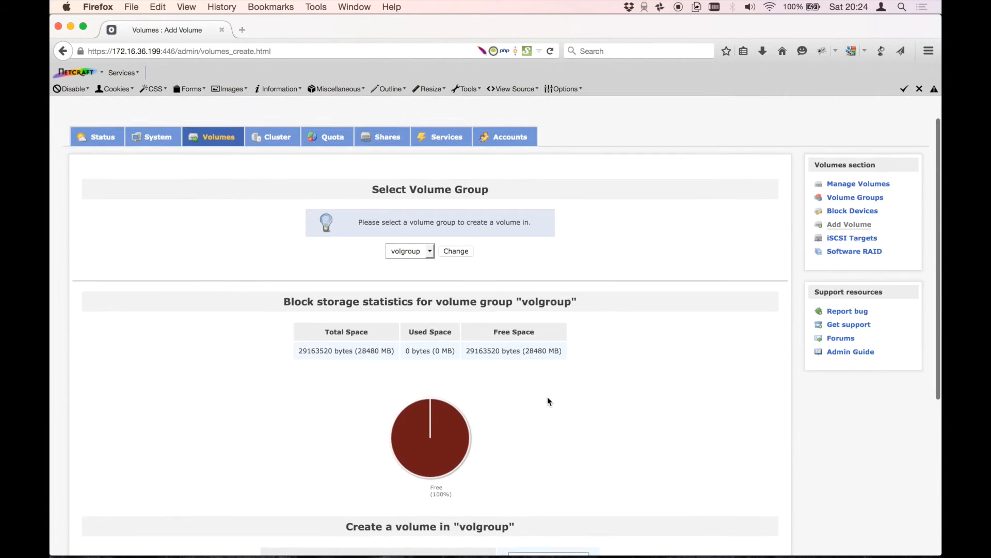
pyautogui.scroll(1, 537, 378)
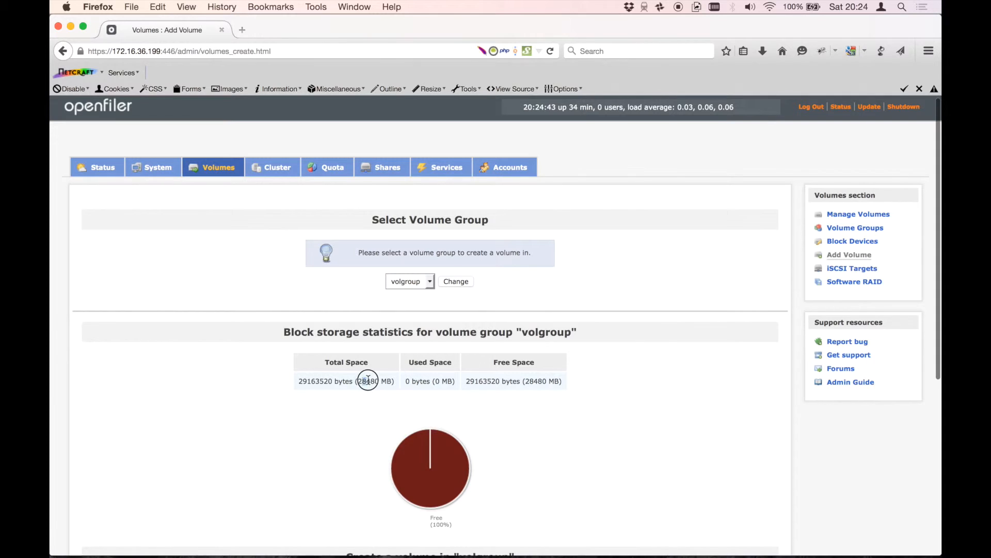
pyautogui.moveTo(380, 380); pyautogui.dragTo(360, 380)
pyautogui.press('super+c')
pyautogui.scroll(-5, 575, 460)
pyautogui.click(526, 372)
pyautogui.doubleClick(526, 373)
pyautogui.press('super+v')
# - Set the volume type to block (iSCSI,FC,etc), create the volume and check it in volgroup's volume list
pyautogui.click(534, 416)
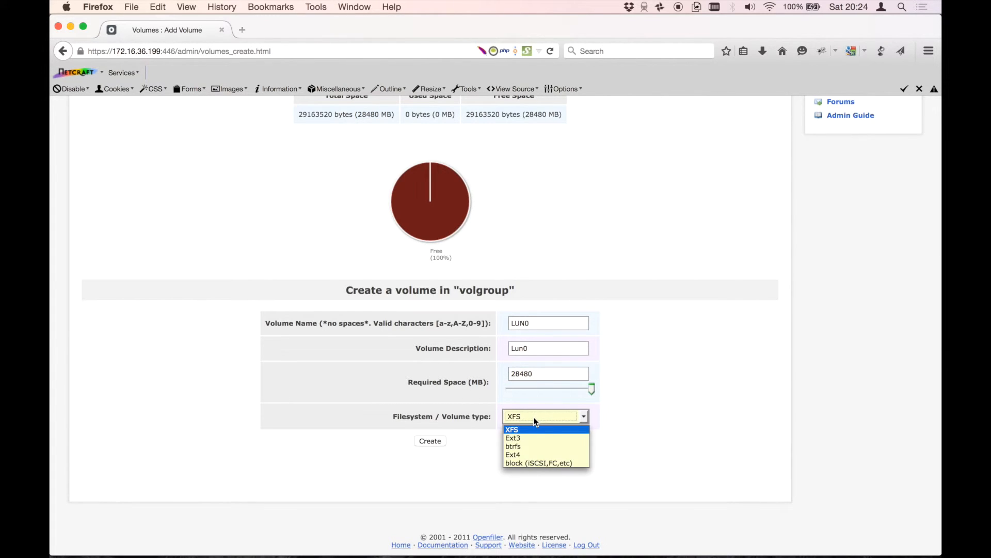
pyautogui.click(537, 463)
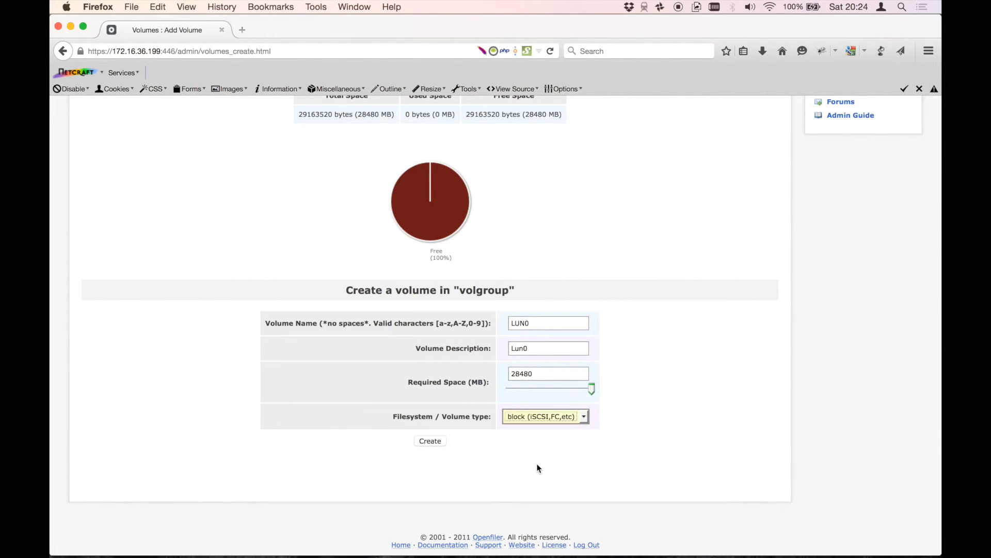
pyautogui.click(513, 467)
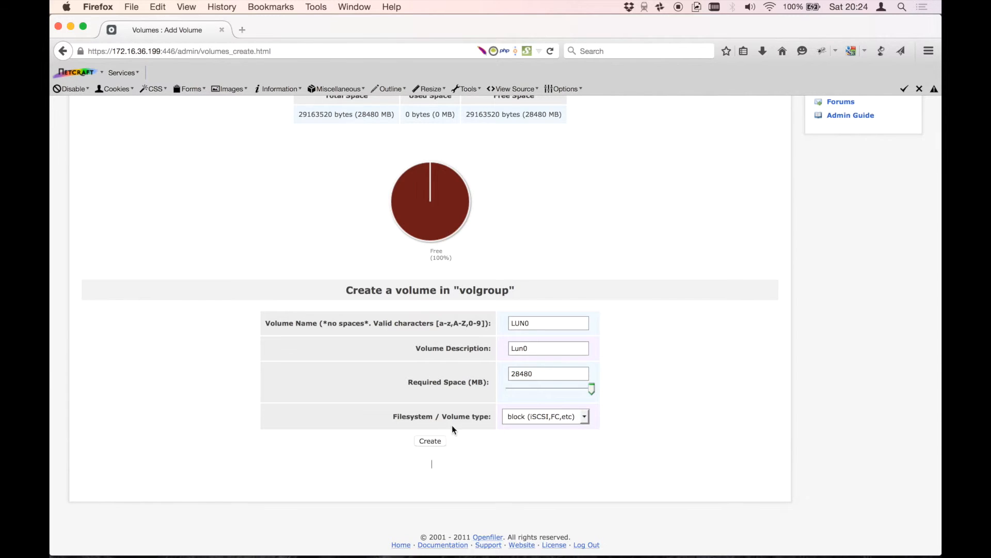
pyautogui.click(432, 443)
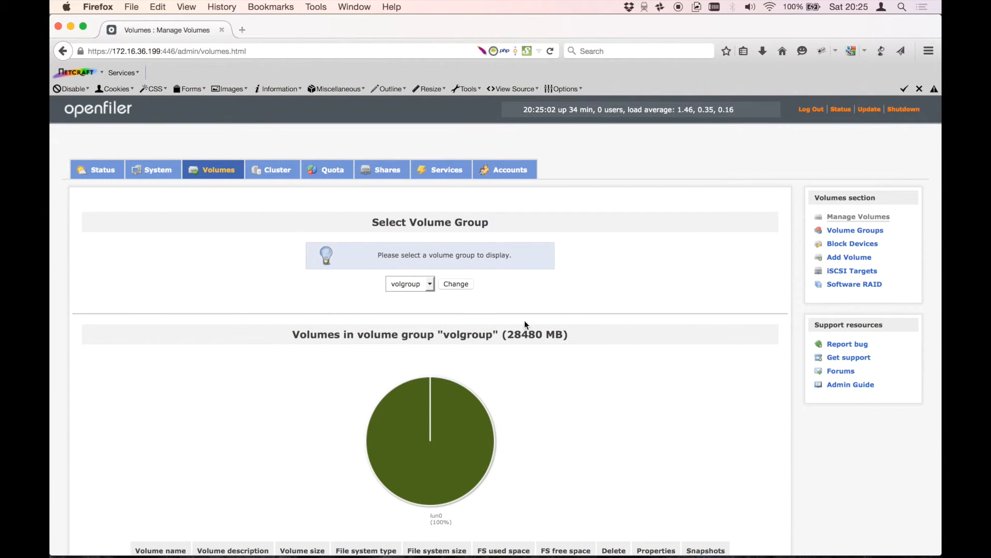
pyautogui.scroll(-5, 525, 323)
pyautogui.scroll(5, 525, 325)
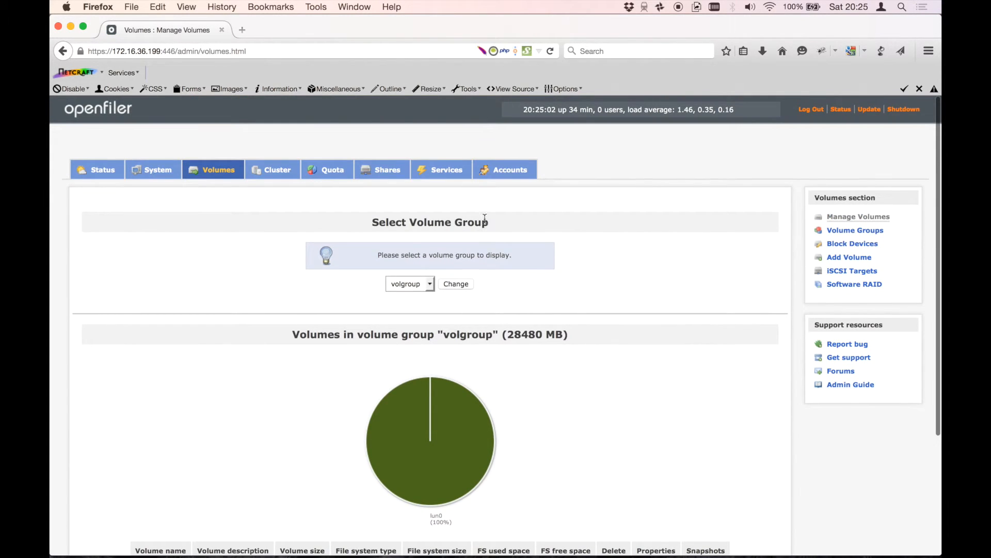
# - Start the iSCSI Target service and check its entry in the list of managed services
pyautogui.click(446, 176)
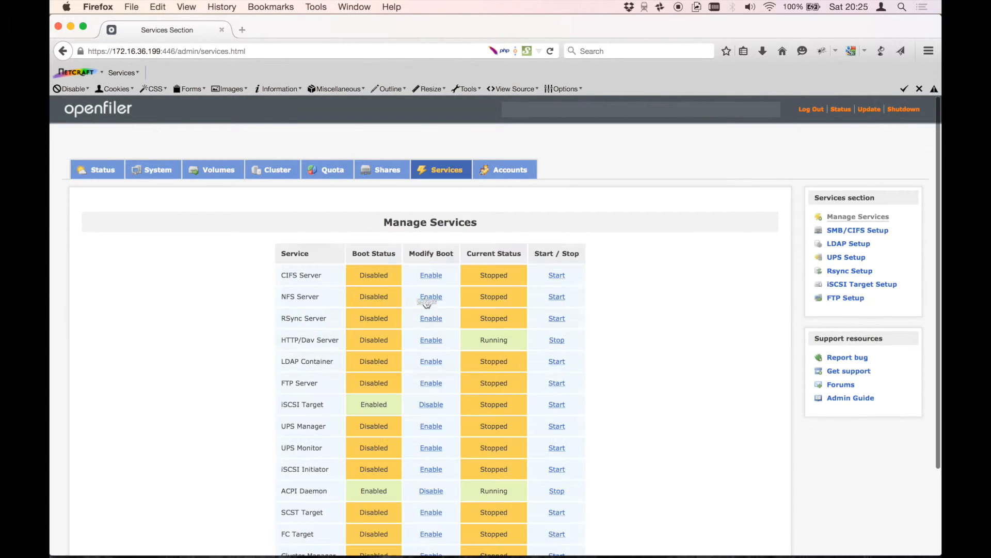
pyautogui.scroll(-2, 229, 396)
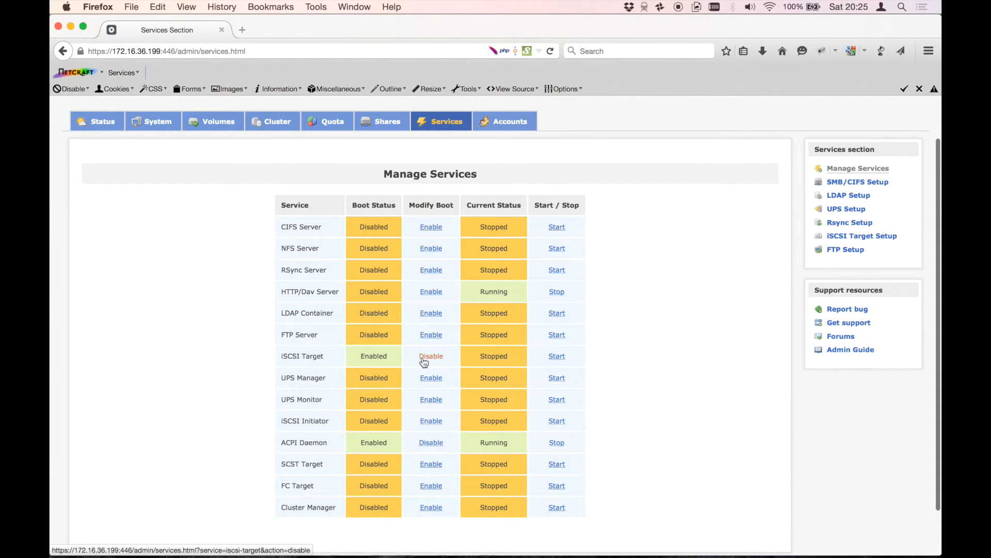
pyautogui.click(557, 356)
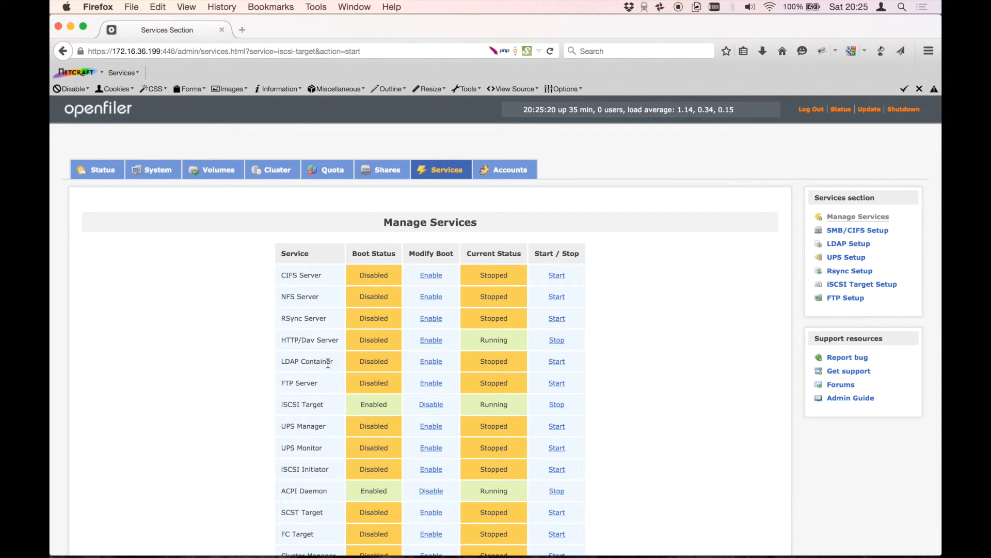
pyautogui.moveTo(324, 403); pyautogui.dragTo(280, 403)
pyautogui.click(206, 377)
# - Add a new iSCSI target using the suggested target IQN
pyautogui.click(225, 176)
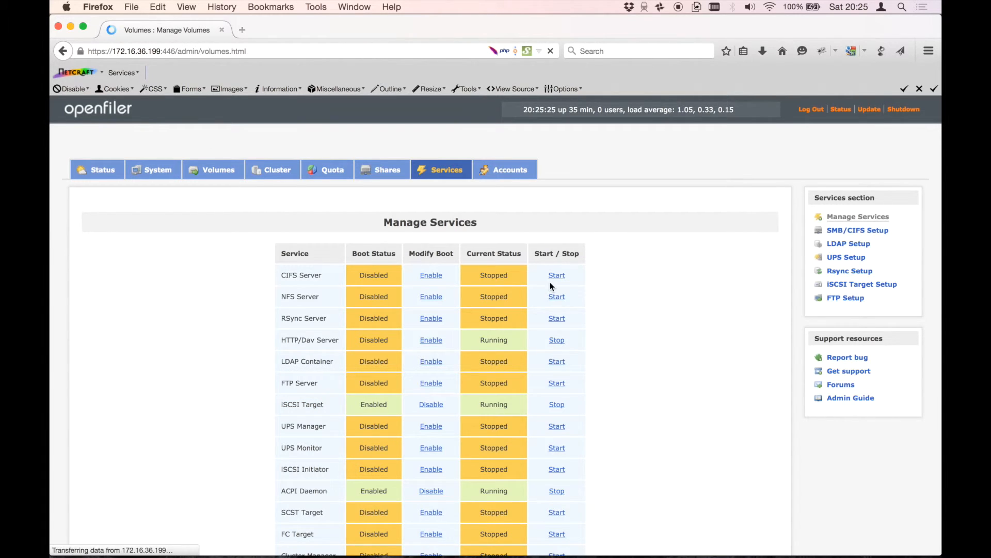
pyautogui.click(856, 271)
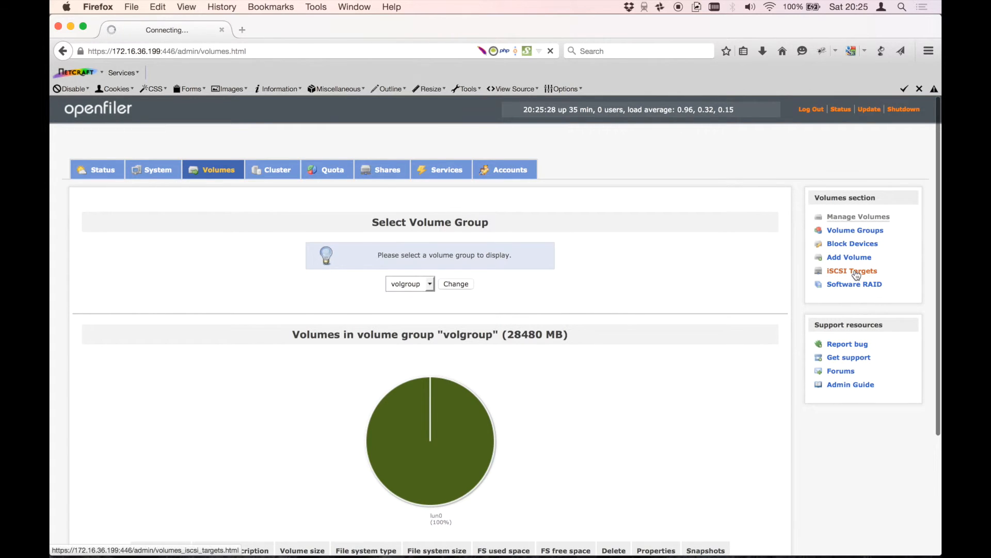
pyautogui.click(371, 295)
pyautogui.tripleClick(371, 295)
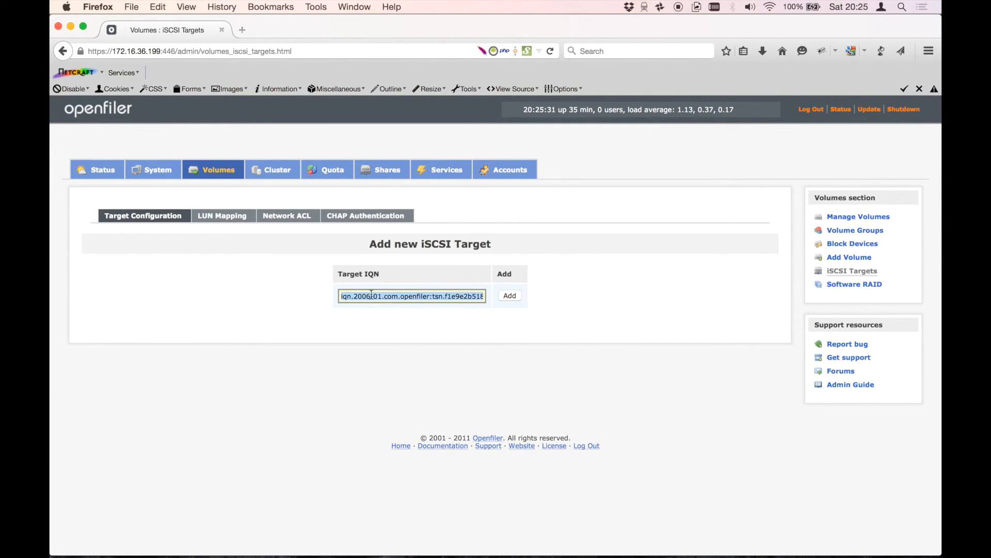
pyautogui.click(431, 324)
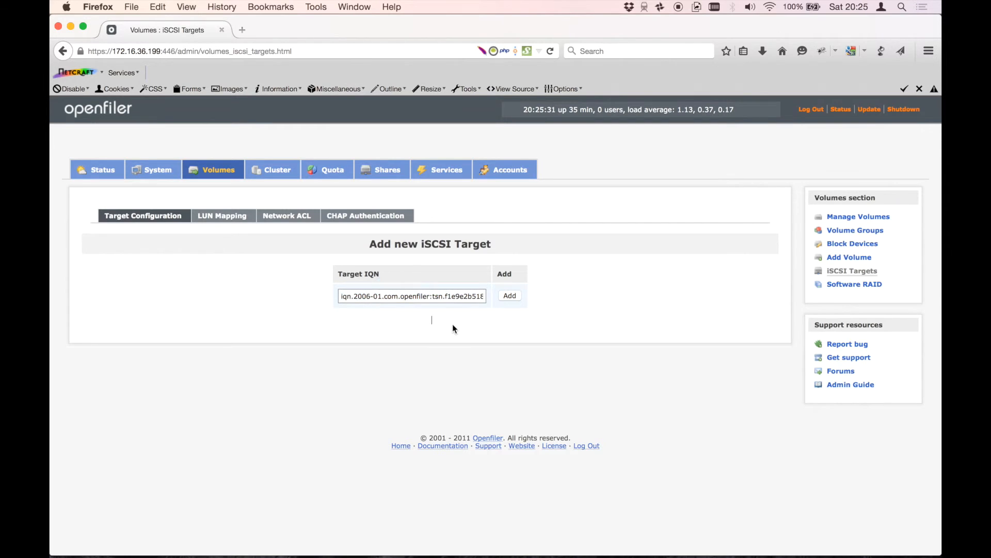
pyautogui.click(510, 296)
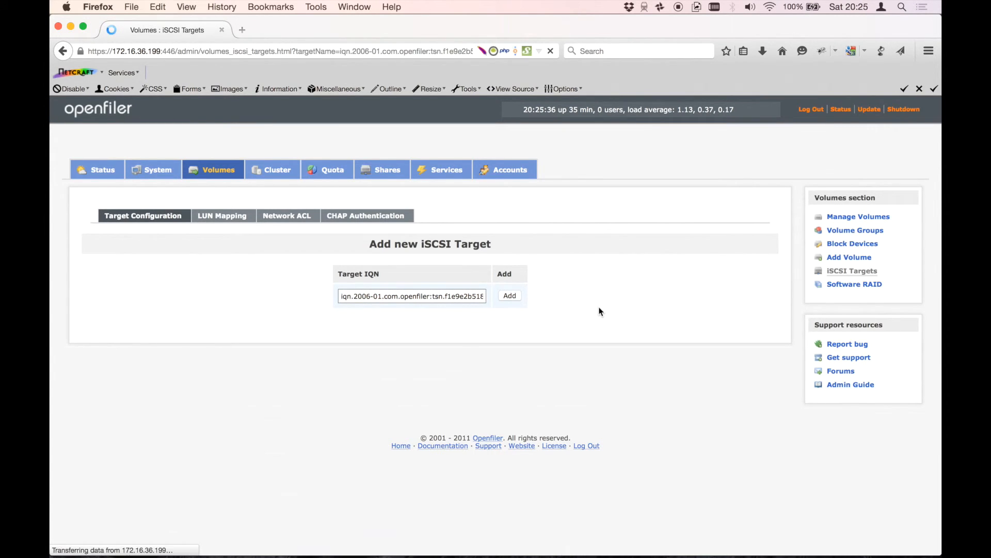
# - Review the attributes of the new iSCSI target and save them with their default values
pyautogui.scroll(-4, 601, 311)
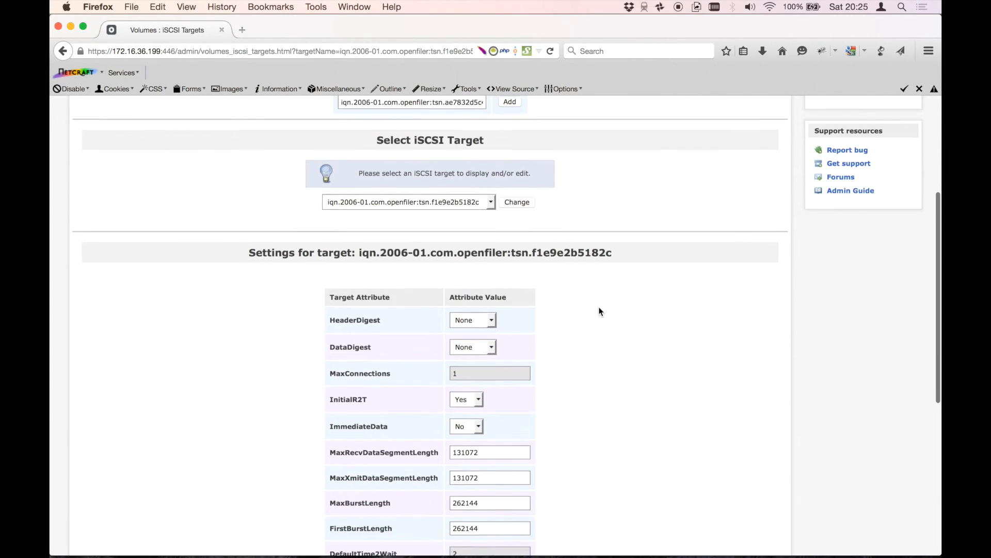
pyautogui.scroll(-6, 600, 311)
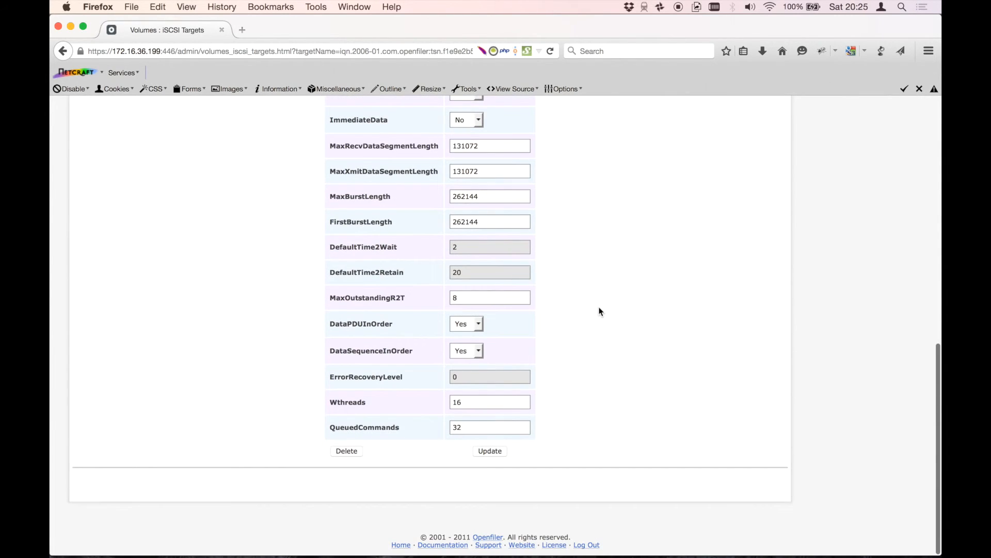
pyautogui.scroll(10, 600, 312)
pyautogui.scroll(-10, 600, 312)
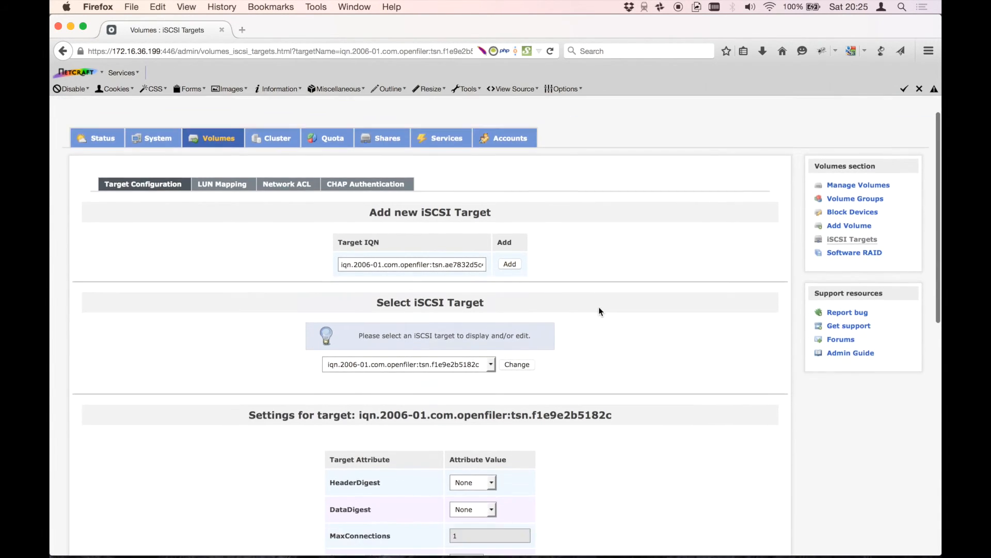
pyautogui.click(486, 451)
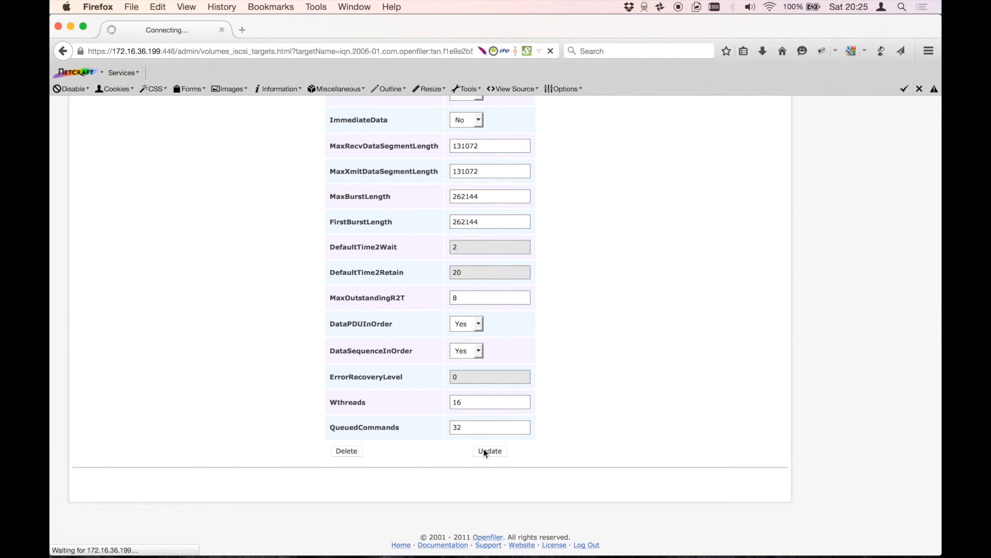
# - Recheck the saved attributes and select target iqn.2006-01.com.openfiler:tsn.f1e9e2b5182c for editing
pyautogui.scroll(-2, 657, 230)
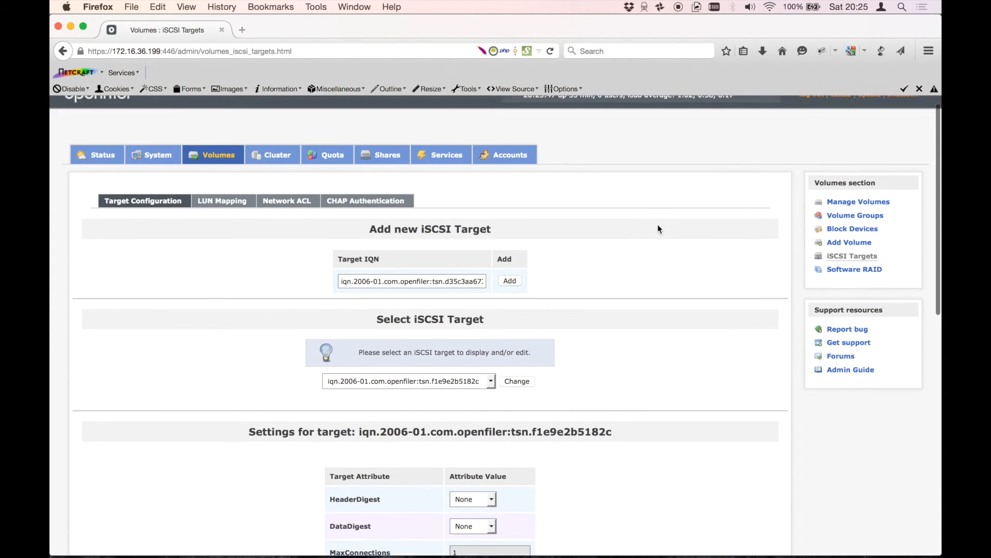
pyautogui.scroll(-1, 658, 224)
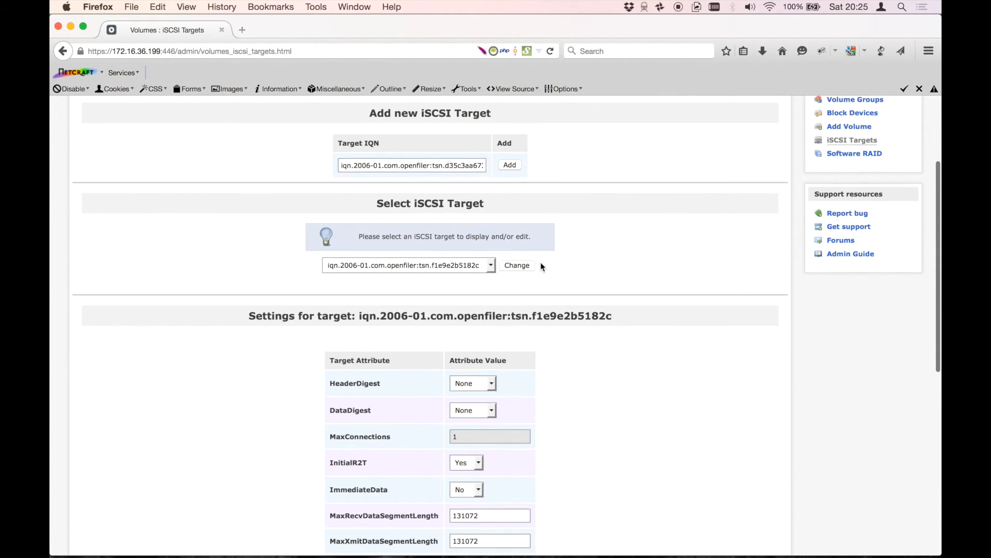
pyautogui.scroll(1, 575, 228)
pyautogui.scroll(-10, 575, 227)
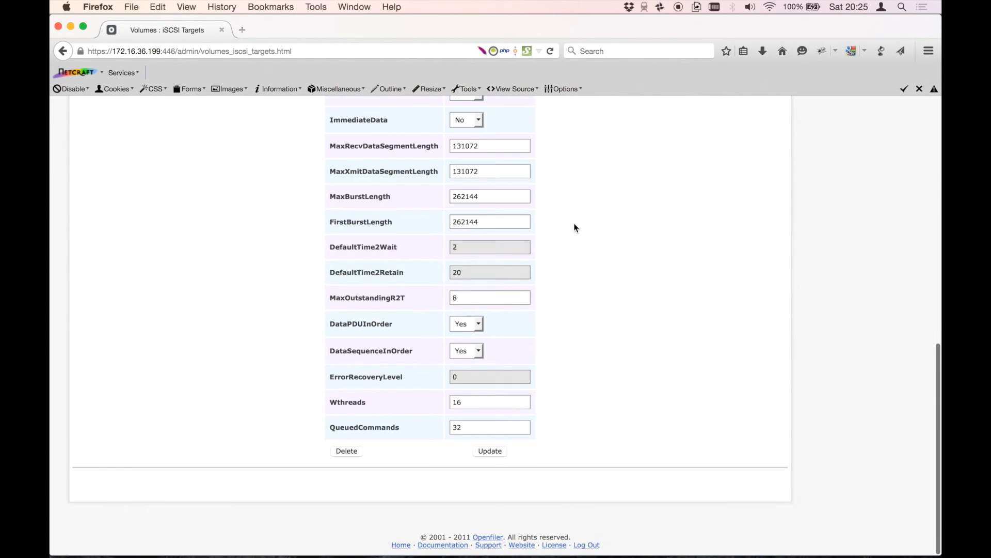
pyautogui.scroll(13, 575, 226)
pyautogui.click(516, 395)
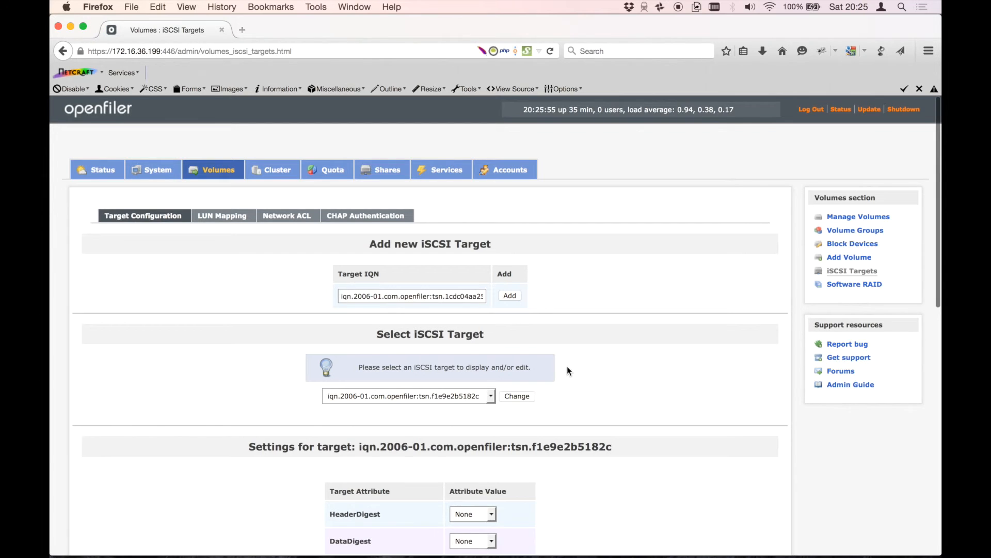
# - Map the Lun0 volume at /dev/volgroup/lun0 to the iSCSI target with write-thru mode and blockio transfer
pyautogui.click(221, 215)
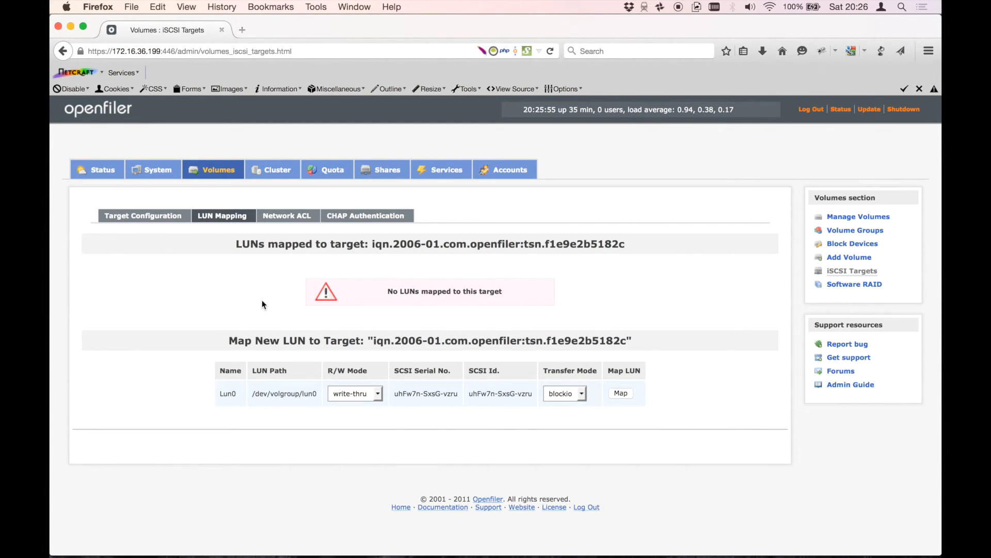
pyautogui.click(571, 394)
pyautogui.click(572, 394)
pyautogui.moveTo(217, 393); pyautogui.dragTo(614, 390)
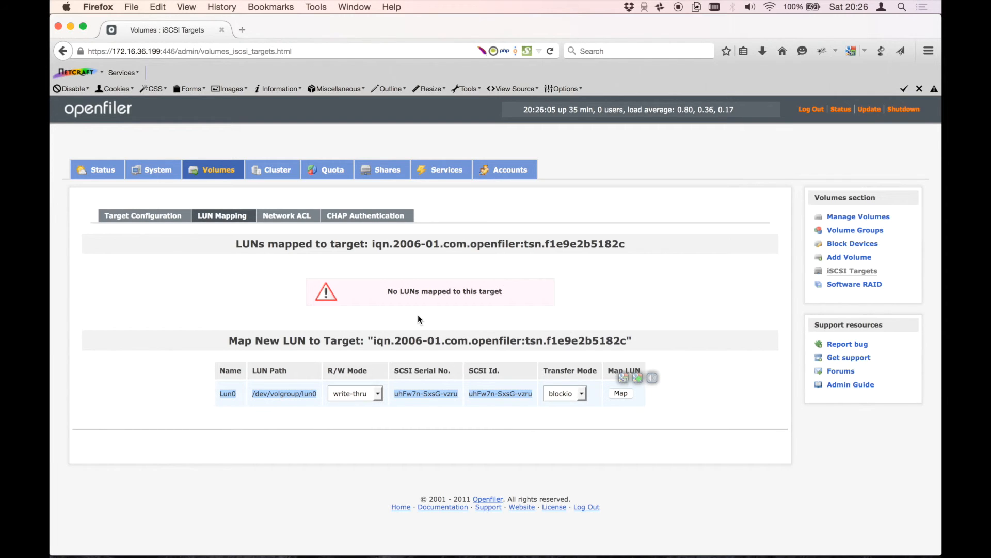
pyautogui.click(418, 315)
pyautogui.click(623, 394)
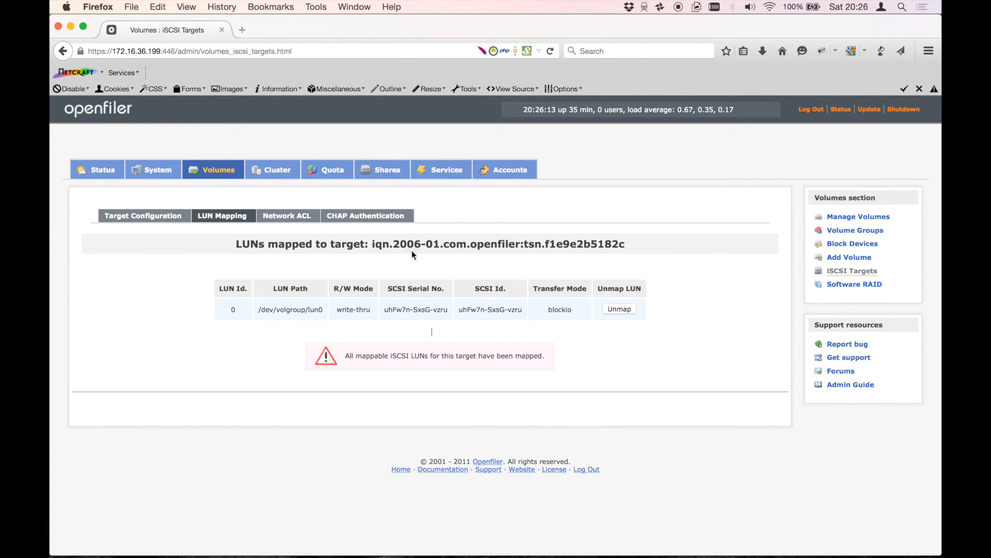
# - Open the local networks setup from the iSCSI target's network ACL and name a new network access entry ESXI
pyautogui.click(299, 218)
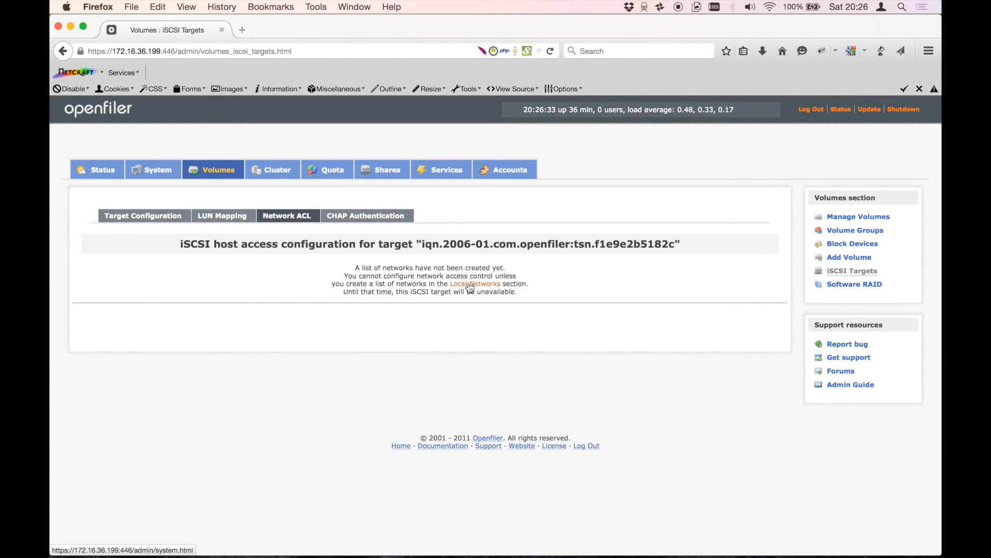
pyautogui.click(471, 286)
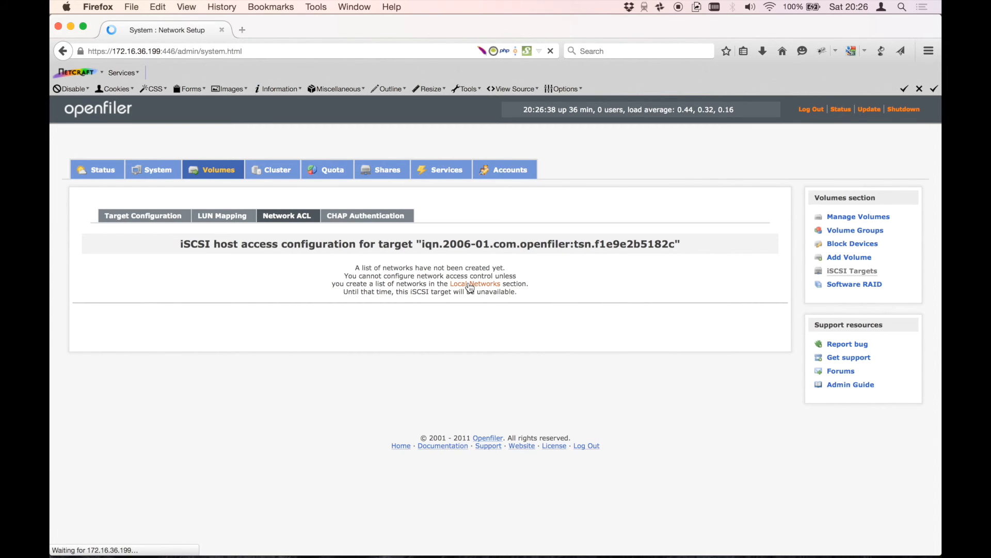
pyautogui.scroll(-2, 489, 403)
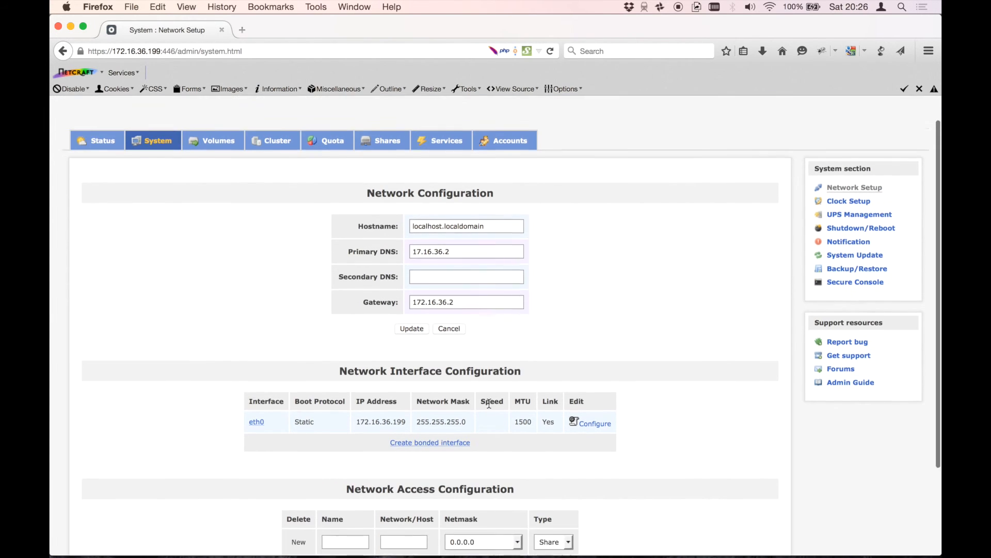
pyautogui.scroll(-3, 488, 407)
pyautogui.click(342, 436)
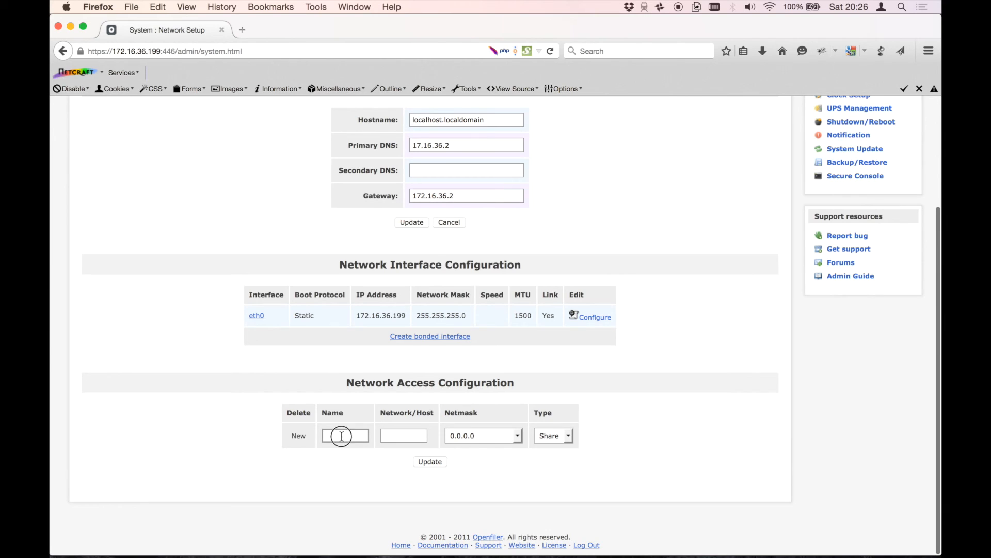
pyautogui.write('ESXI')
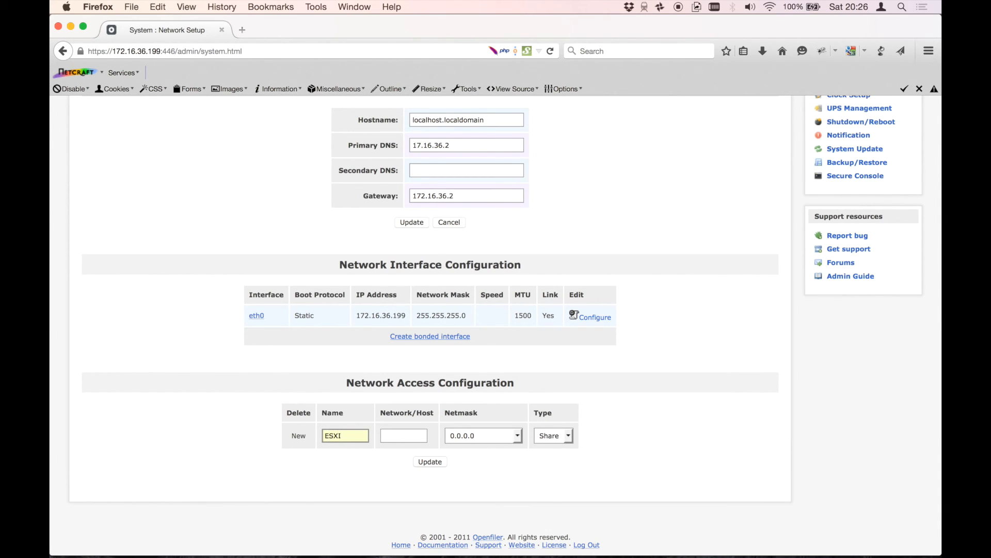
# - Set the network/host address of the ESXI access entry to 172.16.36.0
pyautogui.press('Tab')
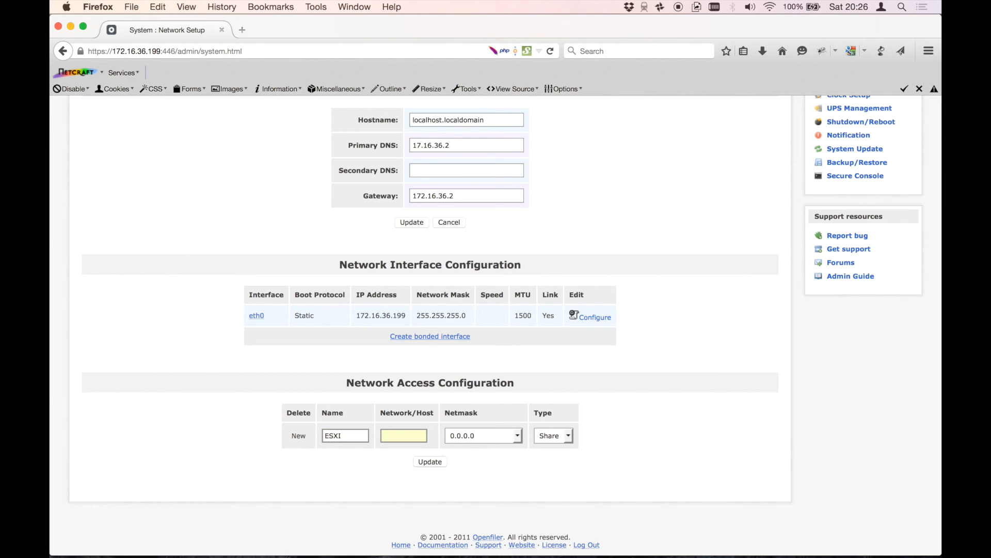
pyautogui.click(500, 441)
pyautogui.click(415, 435)
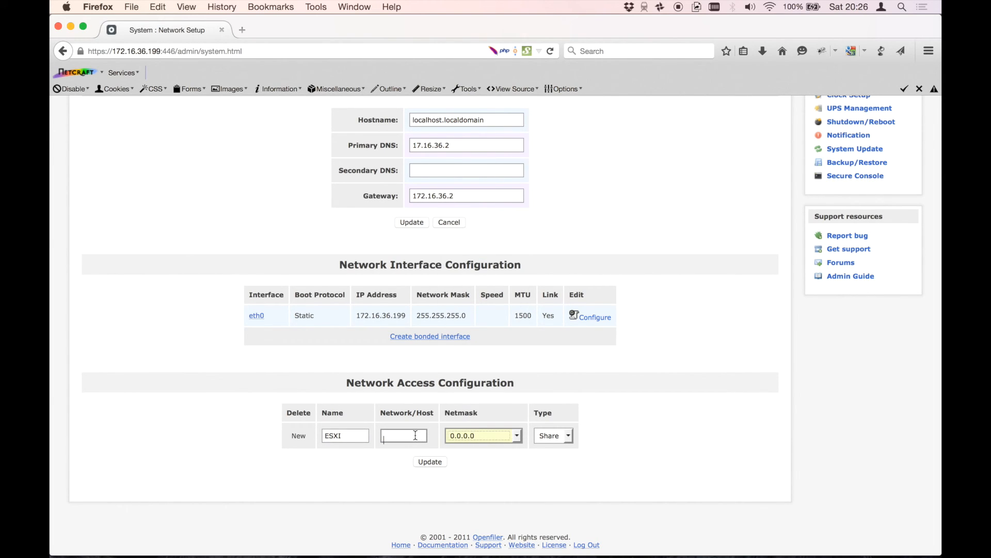
pyautogui.press('1')
pyautogui.click(384, 435)
pyautogui.write('172.')
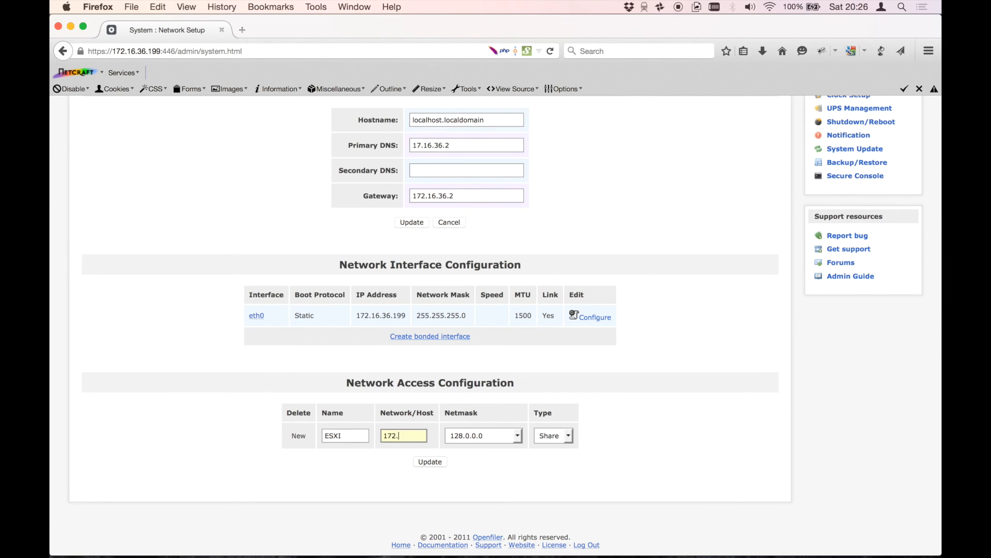
pyautogui.write('16.36.')
# - Give the ESXI entry netmask 255.255.255.0 and type Share, and save the network access configuration
pyautogui.click(470, 440)
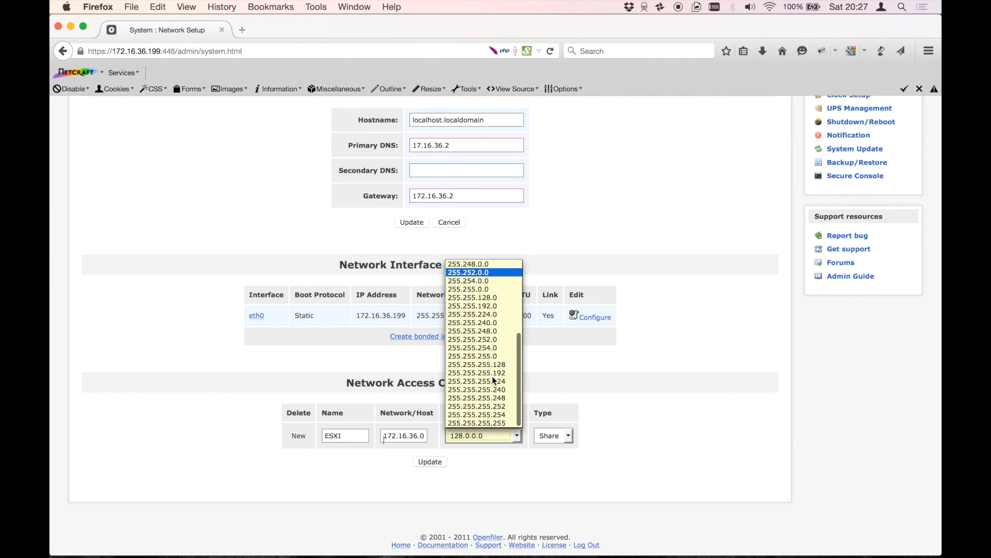
pyautogui.click(495, 355)
pyautogui.click(552, 435)
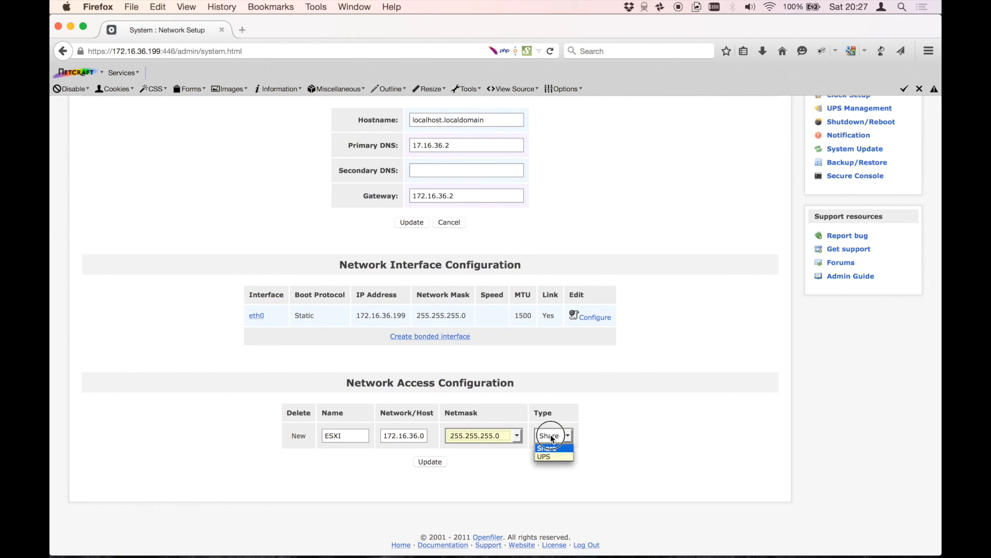
pyautogui.click(551, 446)
pyautogui.click(442, 461)
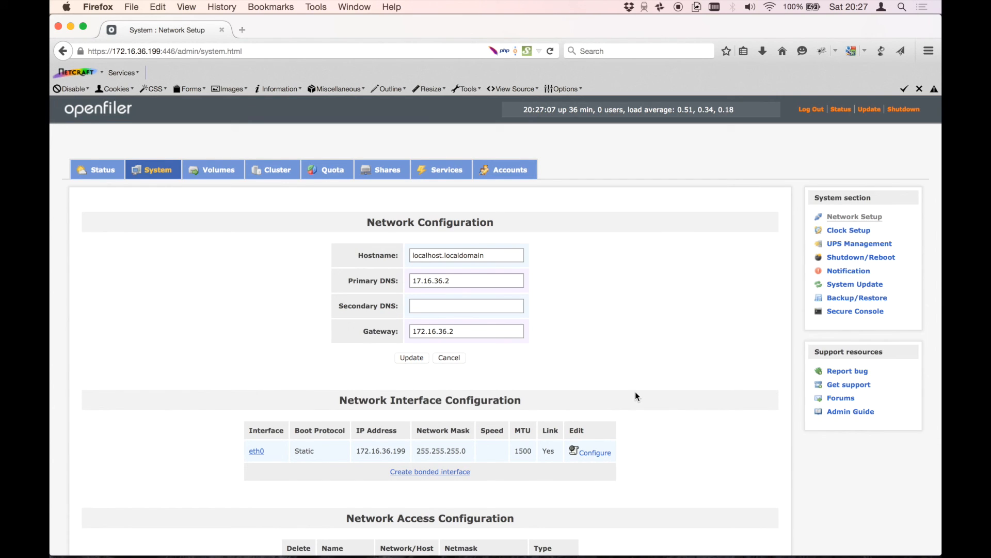
pyautogui.scroll(-5, 636, 392)
pyautogui.scroll(5, 636, 392)
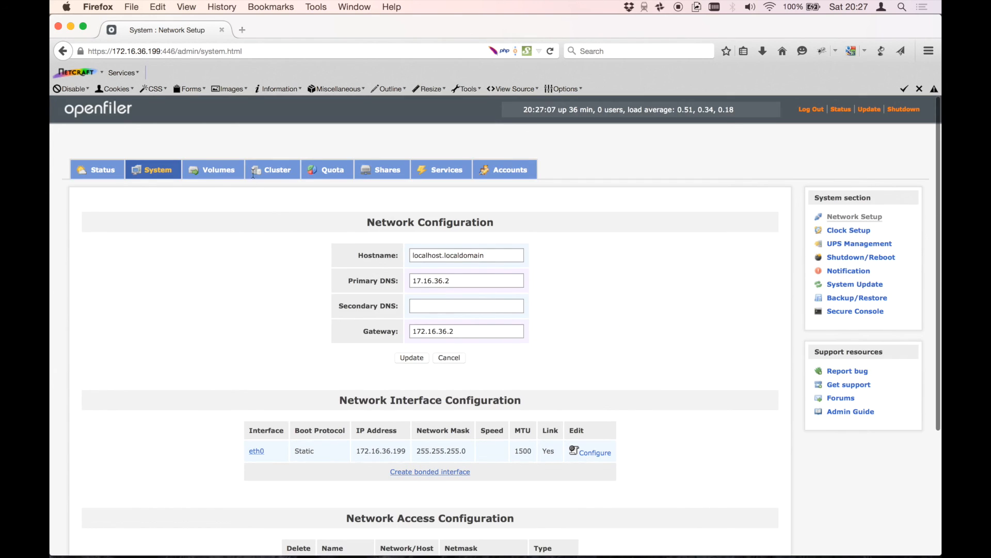
# - Return to the iSCSI target's network ACL, set access for the ESXI network to Allow and apply the change
pyautogui.click(227, 172)
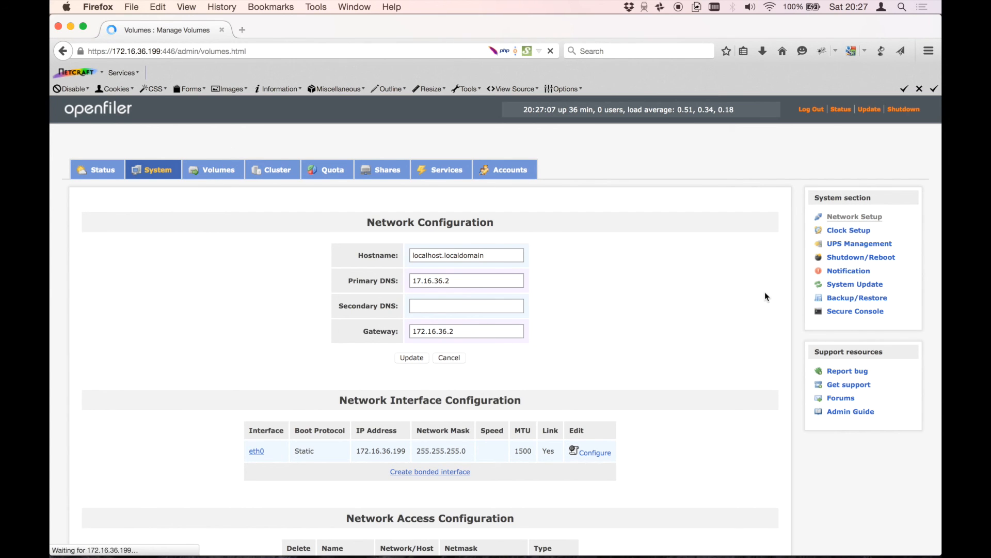
pyautogui.click(852, 272)
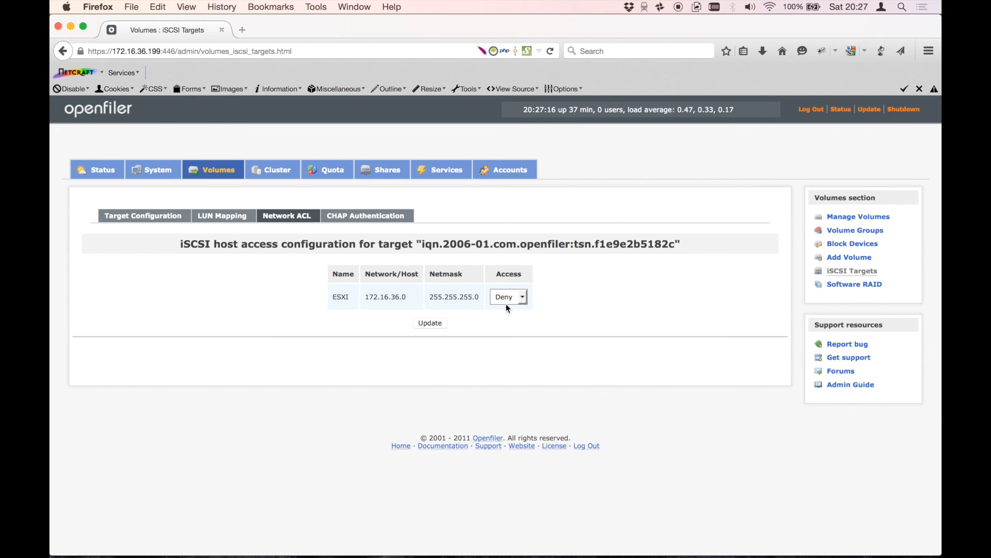
pyautogui.click(504, 299)
pyautogui.moveTo(333, 296); pyautogui.dragTo(518, 291)
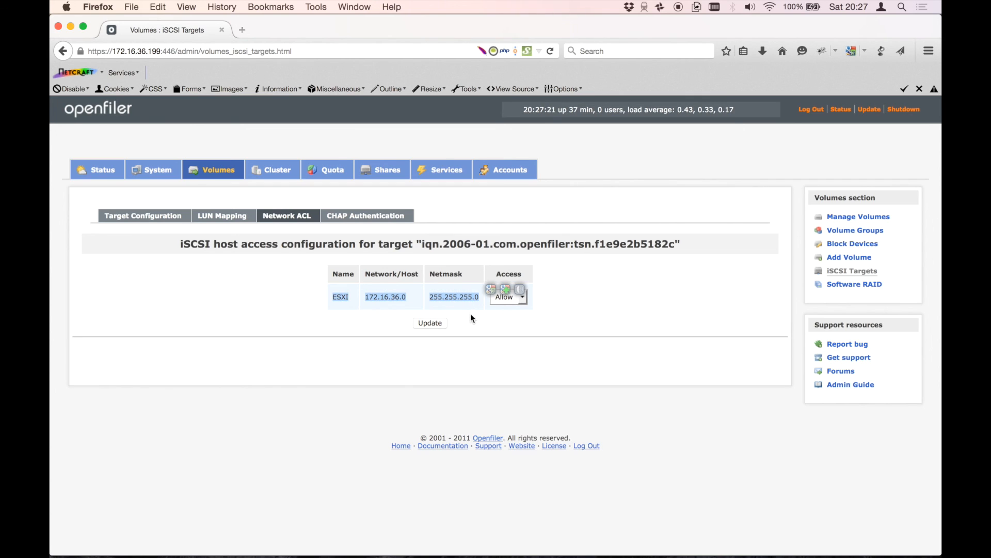
pyautogui.click(469, 315)
pyautogui.click(438, 324)
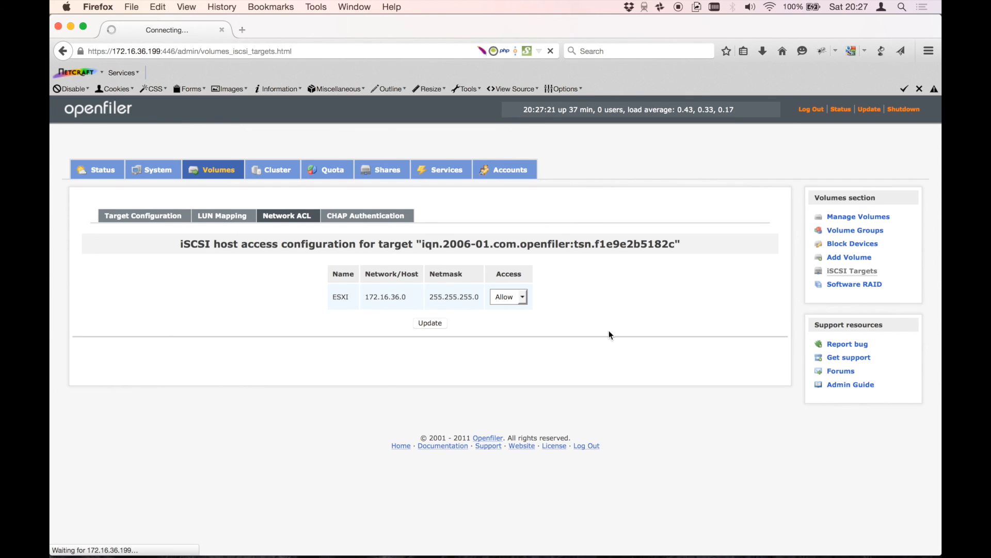